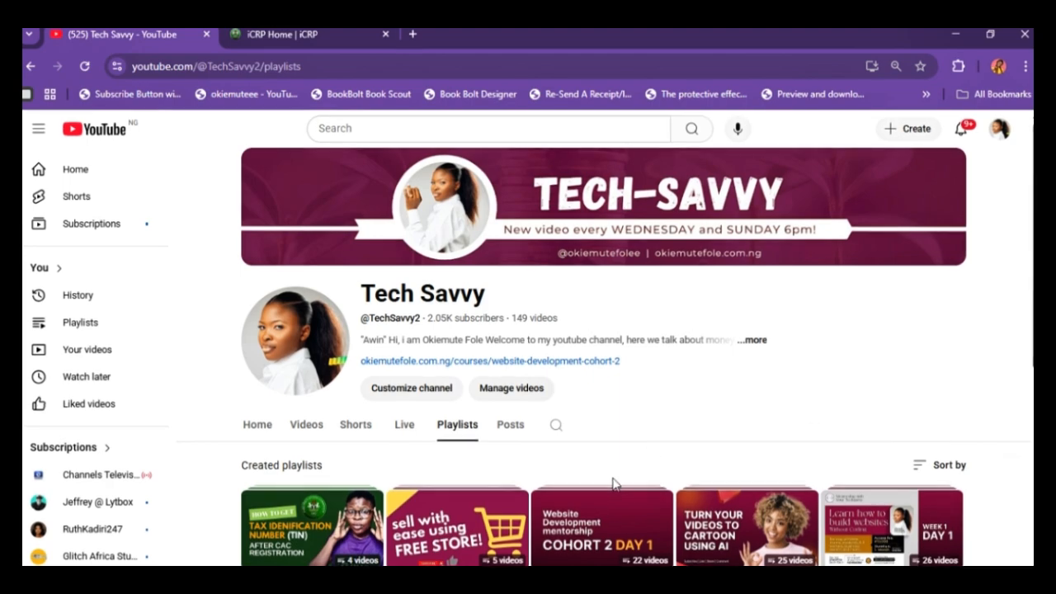
# Step: Switch to the CAC iCRP home page tab and scroll through its notices and registration steps
pyautogui.scroll(-2, 610, 481)
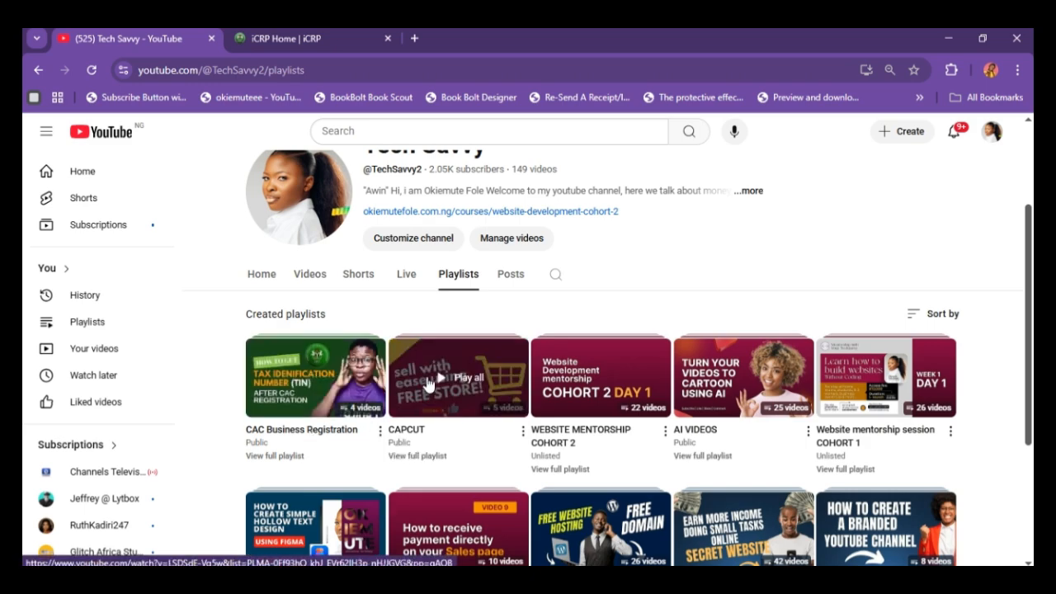
pyautogui.scroll(3, 396, 388)
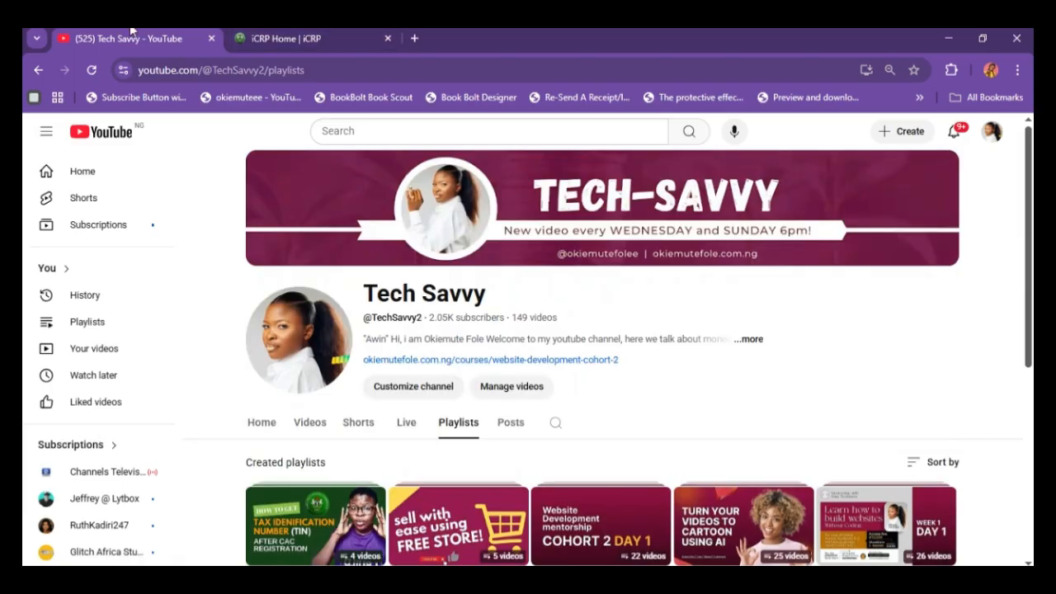
pyautogui.click(302, 33)
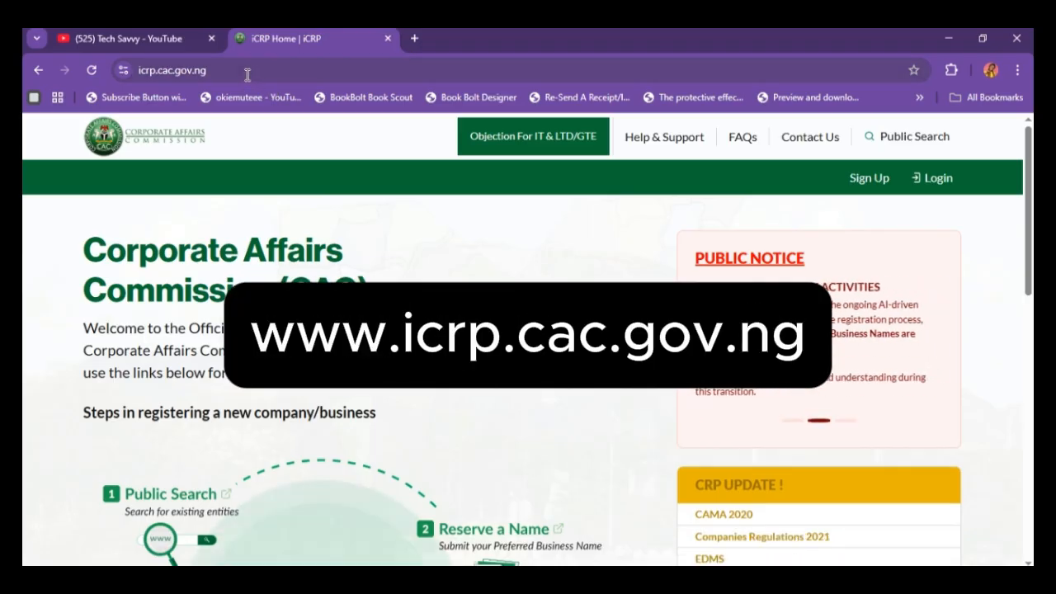
pyautogui.scroll(-2, 528, 347)
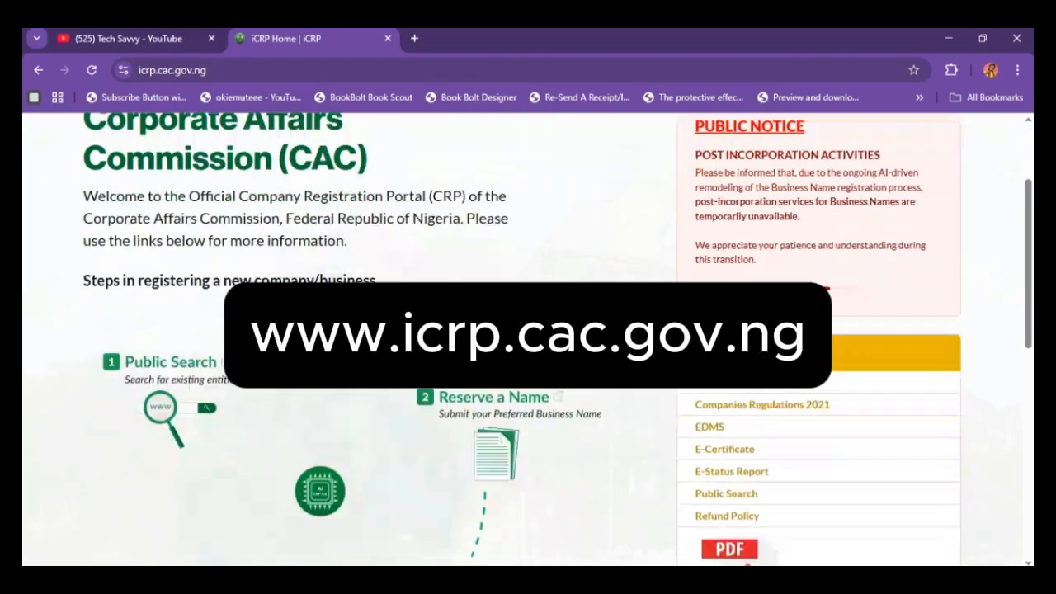
pyautogui.scroll(2, 837, 238)
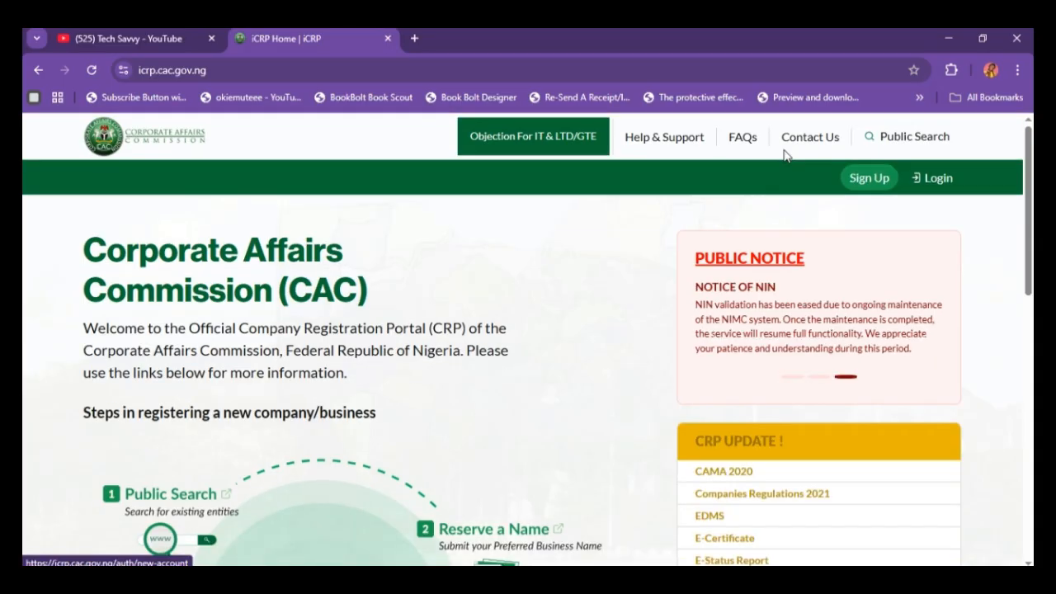
# Step: Log in on the Phone Number tab with saved autofill credentials, then type the emailed OTP
pyautogui.click(927, 180)
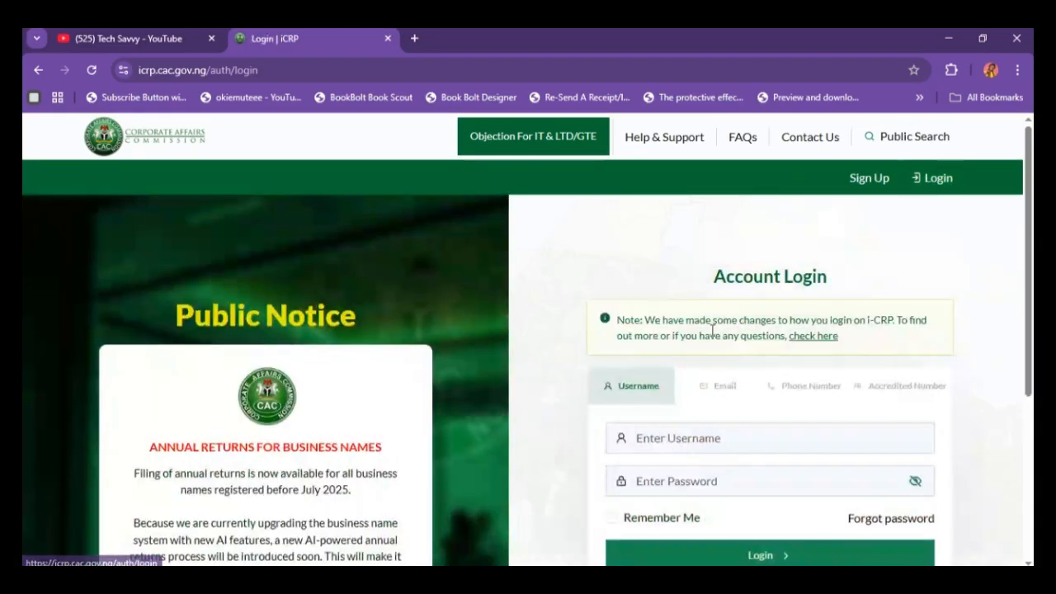
pyautogui.scroll(-1, 740, 405)
pyautogui.scroll(-1, 740, 405)
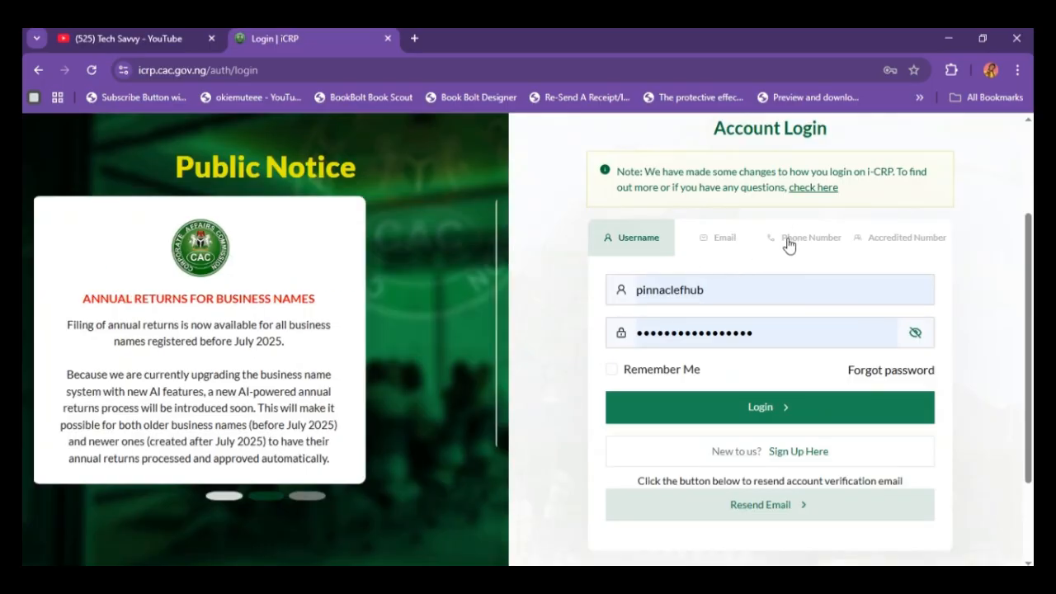
pyautogui.click(790, 242)
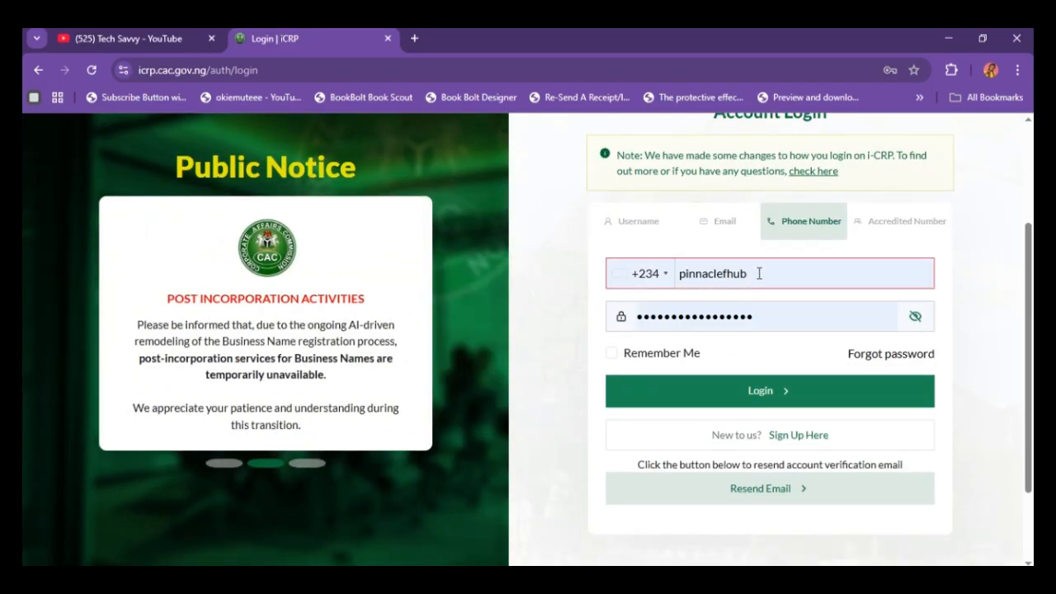
pyautogui.click(764, 276)
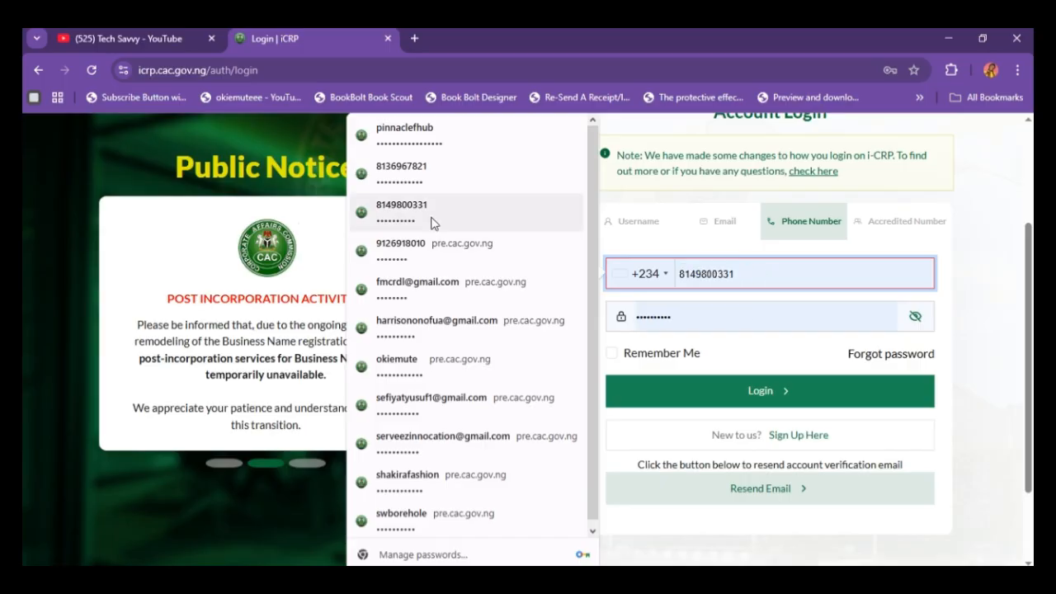
pyautogui.click(446, 179)
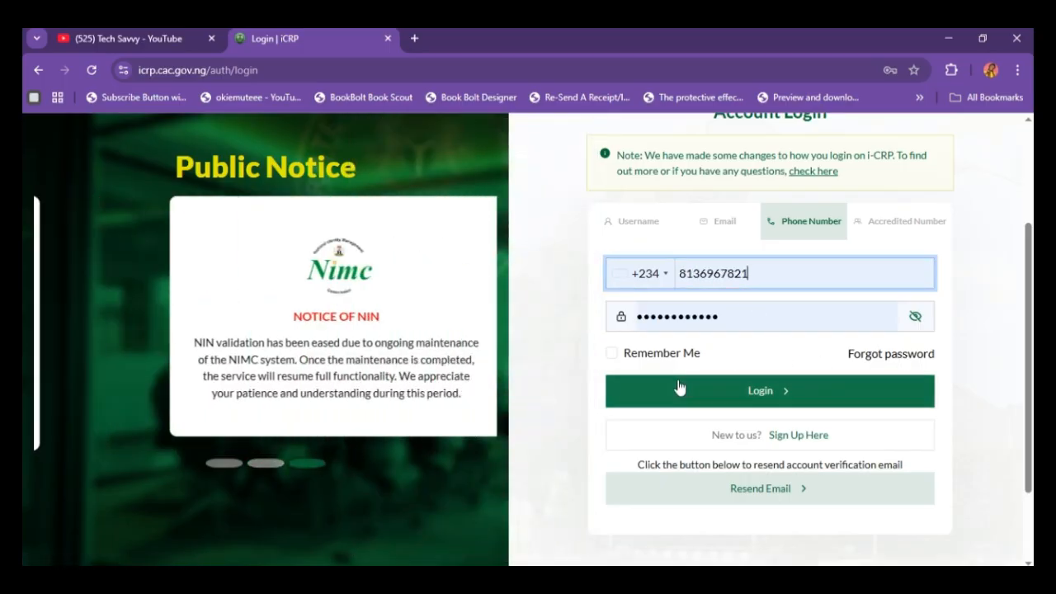
pyautogui.click(679, 386)
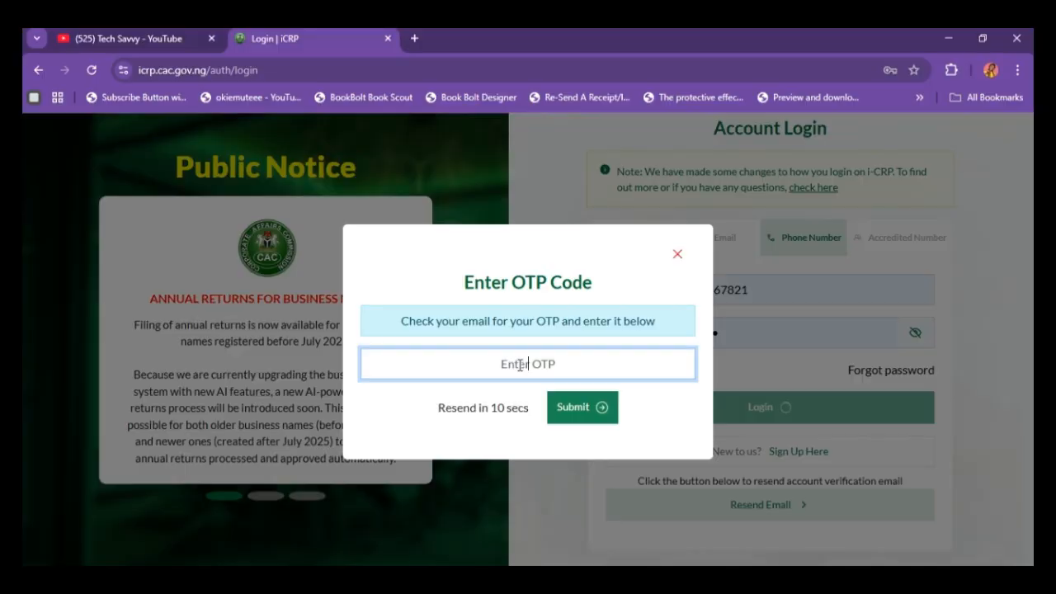
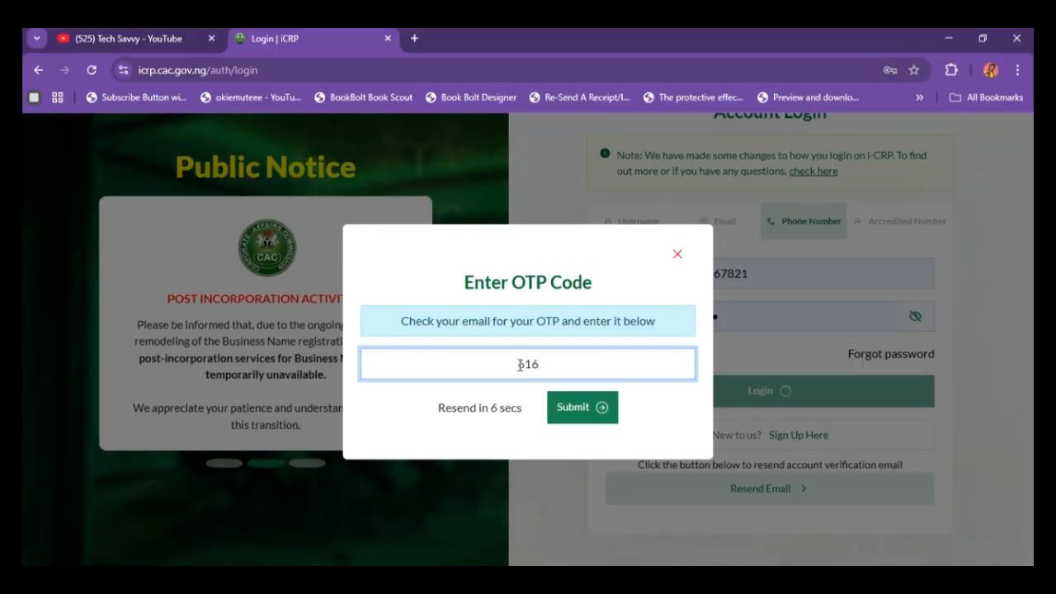
# Step: Submit the one-time code to finish signing in and dismiss the dashboard popup
pyautogui.click(582, 408)
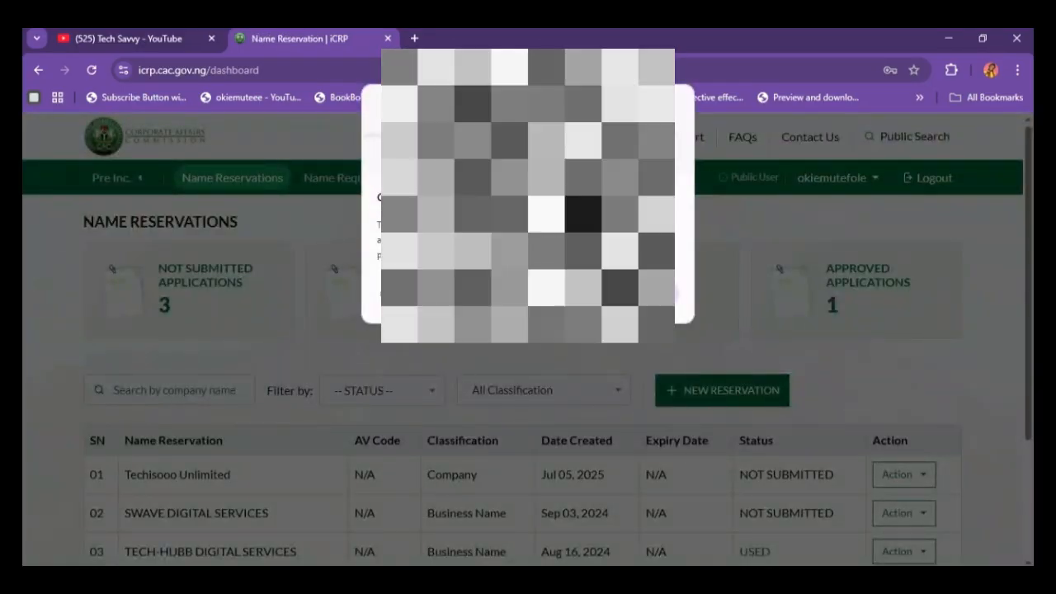
pyautogui.click(655, 294)
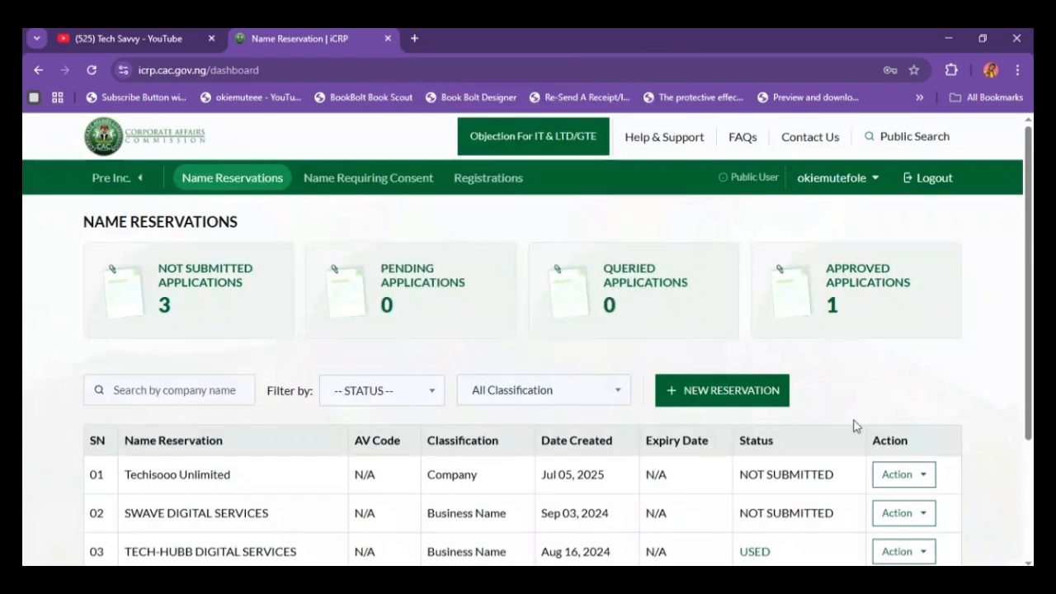
pyautogui.scroll(-1, 900, 400)
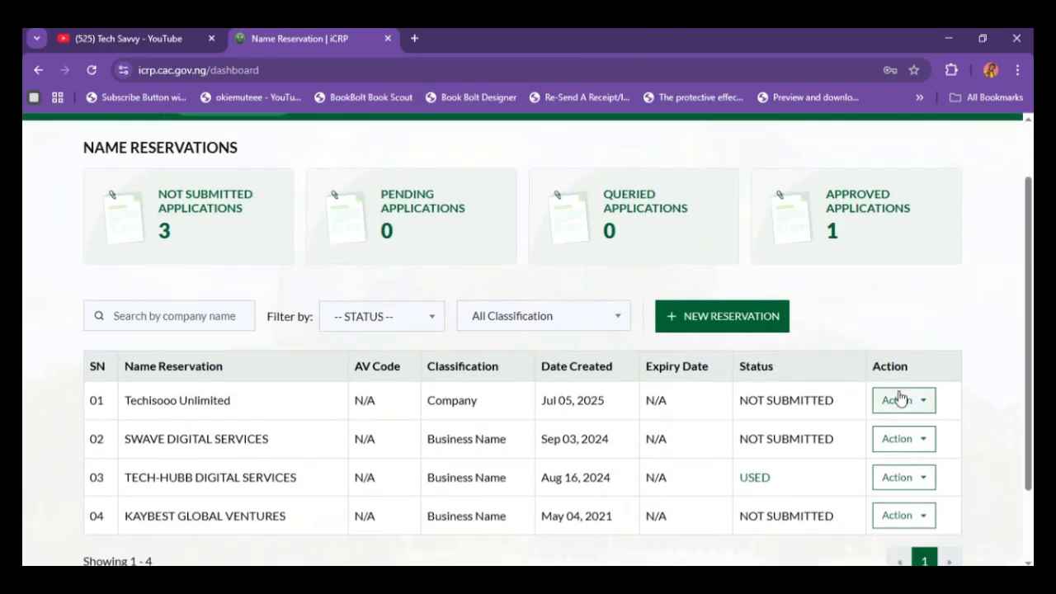
pyautogui.scroll(1, 902, 395)
pyautogui.scroll(-2, 904, 390)
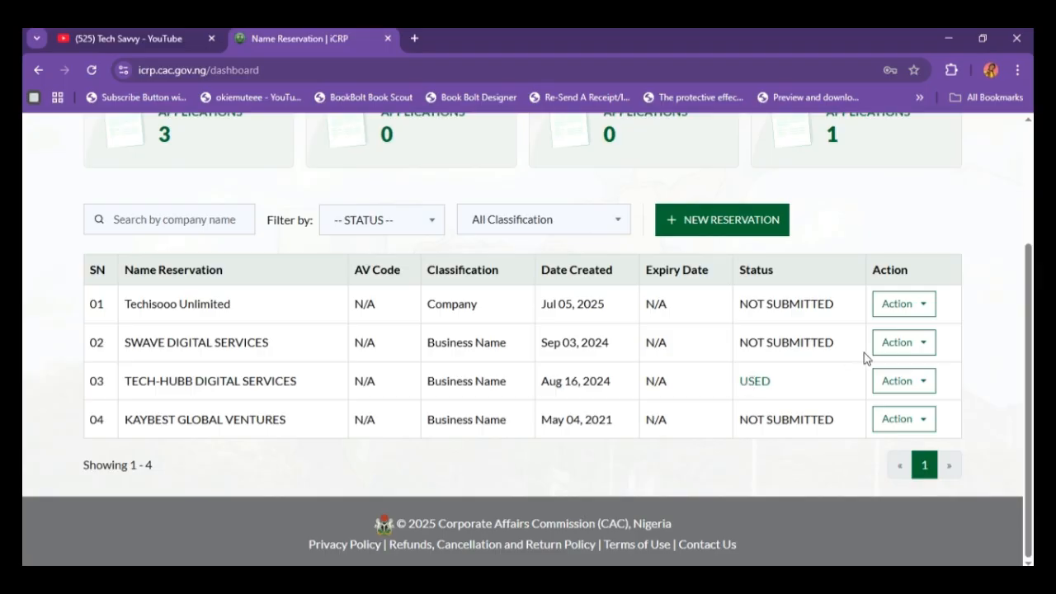
pyautogui.scroll(2, 979, 363)
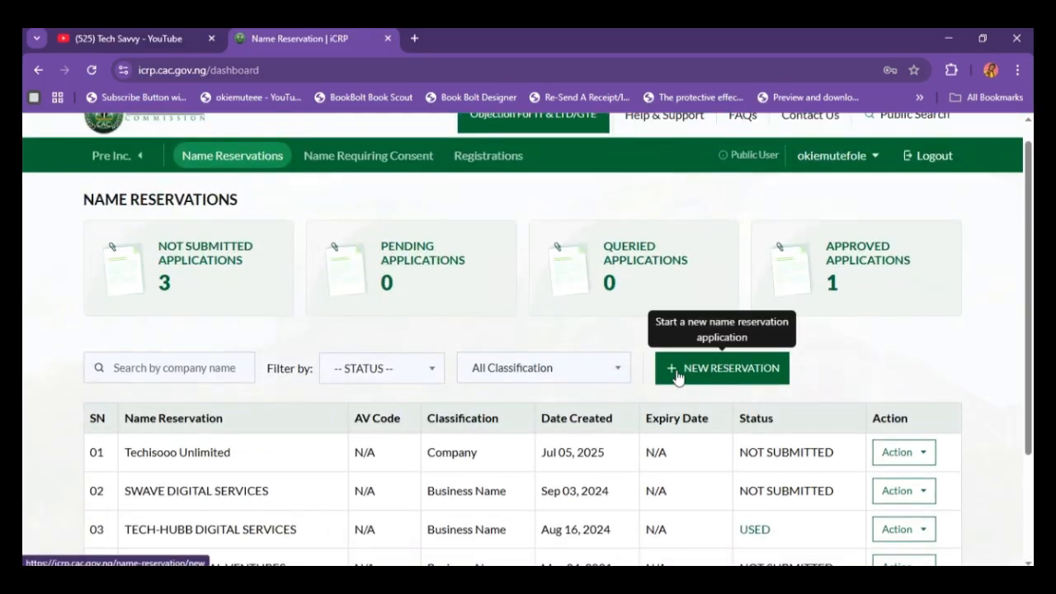
# Step: Start a New Reservation with Business Name classification and Sole Proprietor type, then continue
pyautogui.click(676, 376)
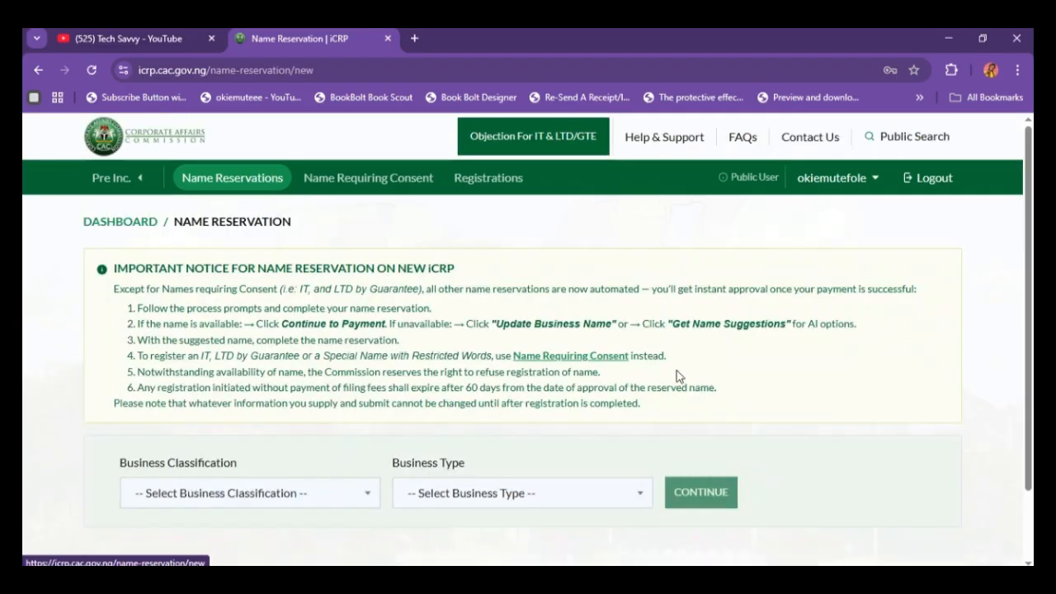
pyautogui.scroll(-2, 334, 385)
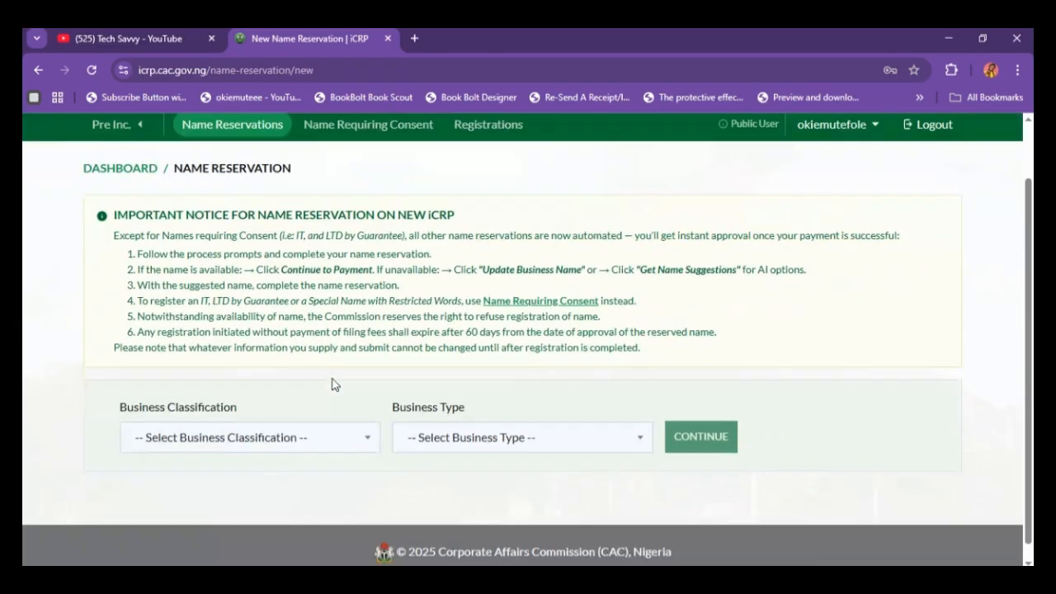
pyautogui.scroll(-1, 334, 384)
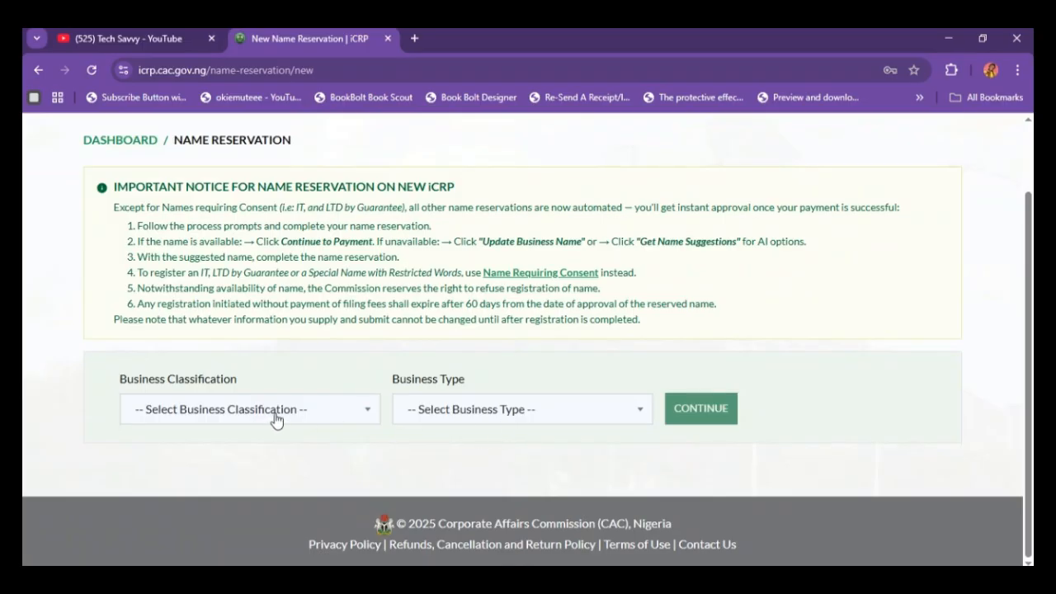
pyautogui.click(302, 416)
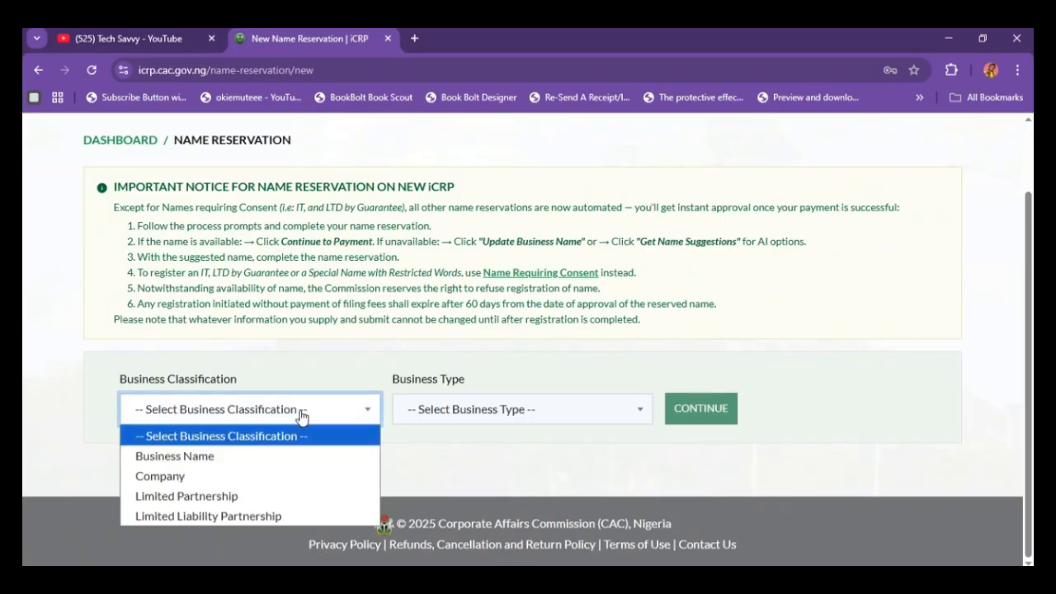
pyautogui.click(212, 454)
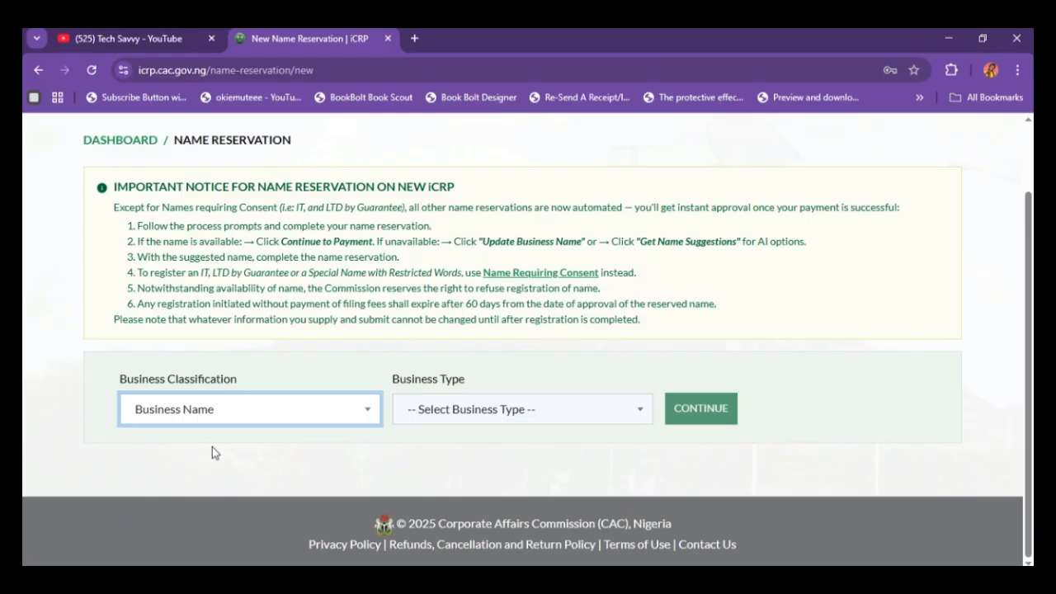
pyautogui.click(494, 419)
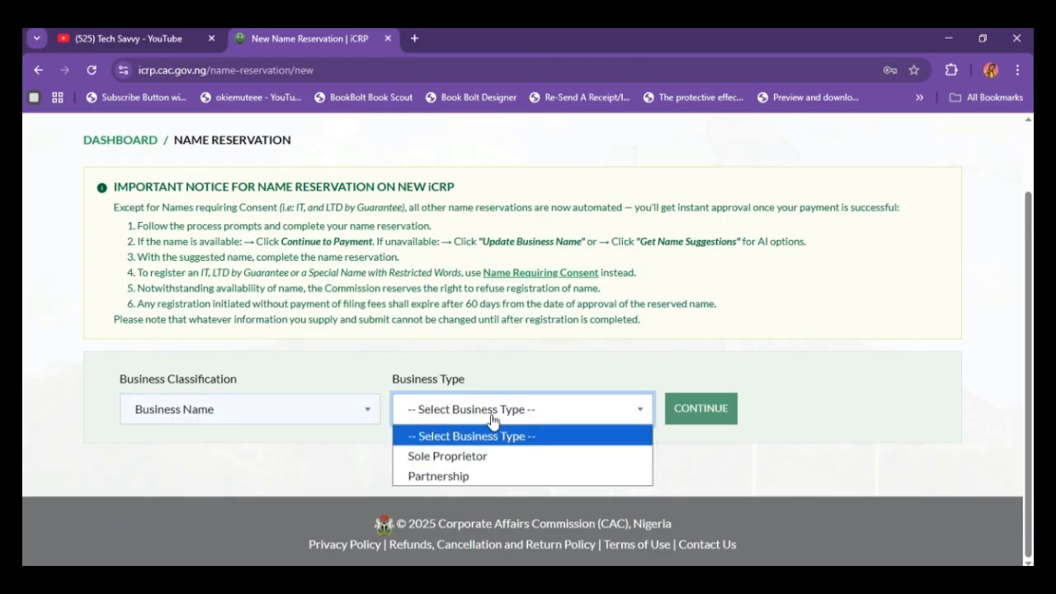
pyautogui.click(476, 456)
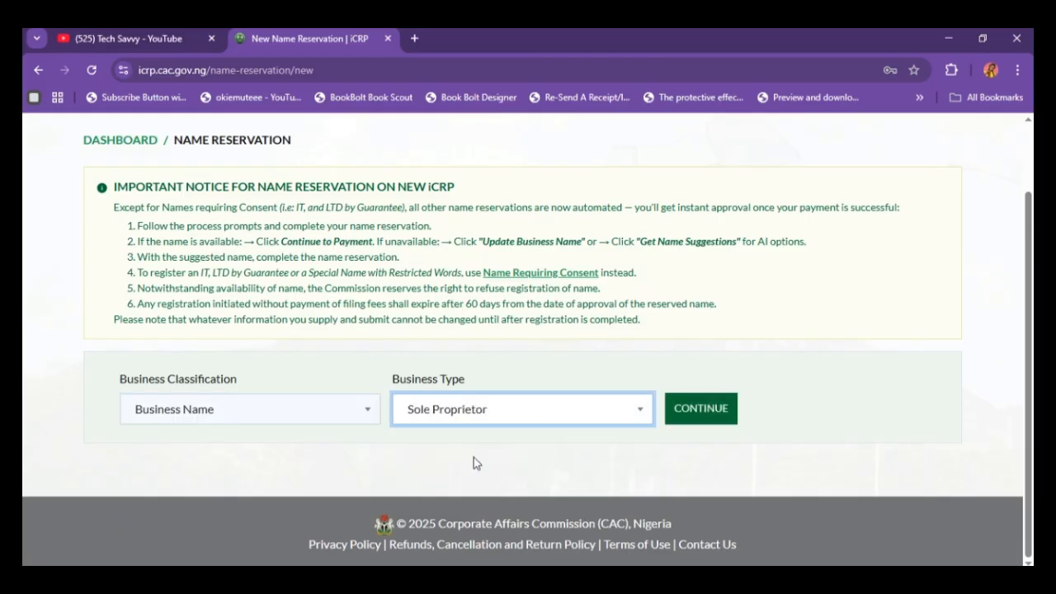
pyautogui.click(716, 414)
pyautogui.scroll(-1, 711, 416)
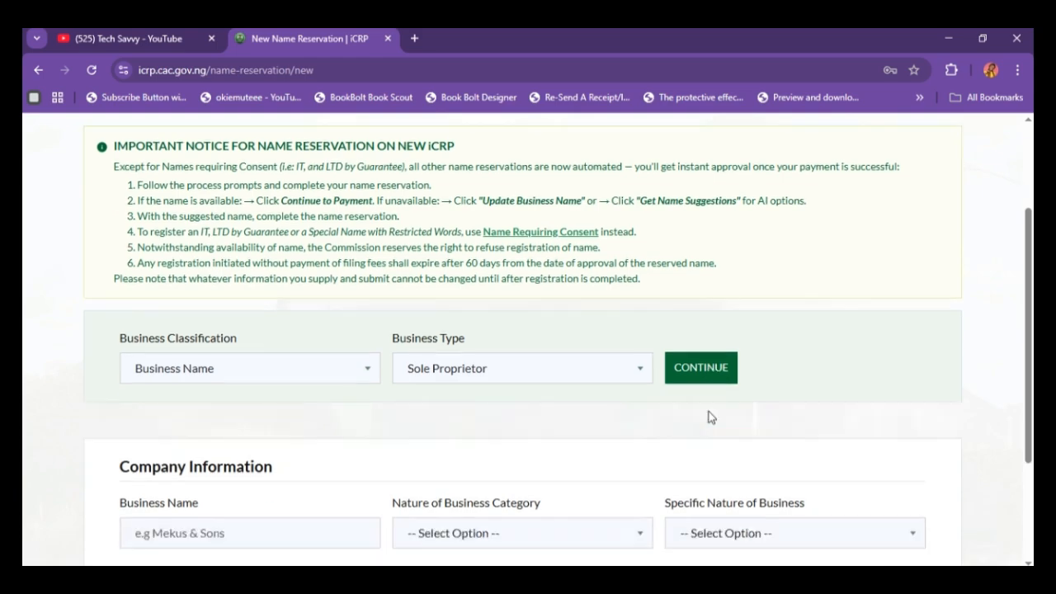
pyautogui.scroll(-3, 711, 417)
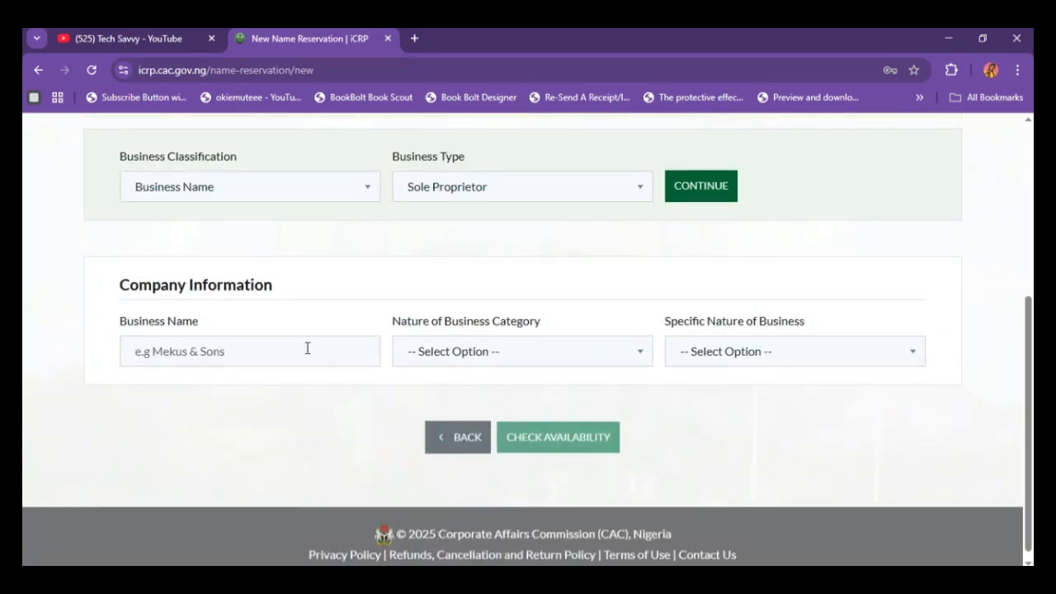
# Step: Paste TECHSAVVY ENTERPRISES as the business name and delete its trailing space
pyautogui.click(204, 349)
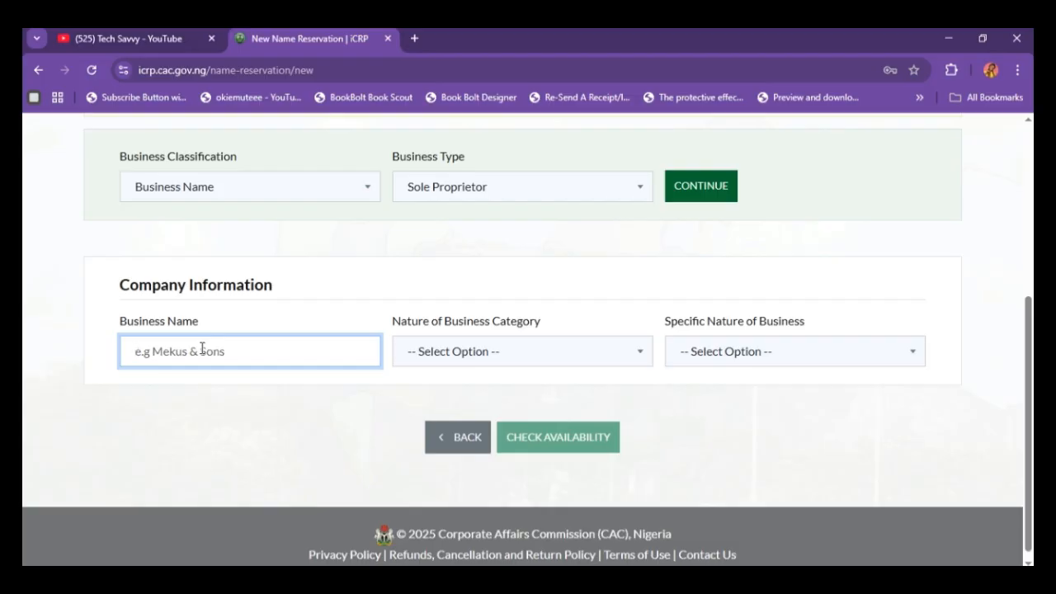
pyautogui.write('TECHSAVVY ENTERPRISES')
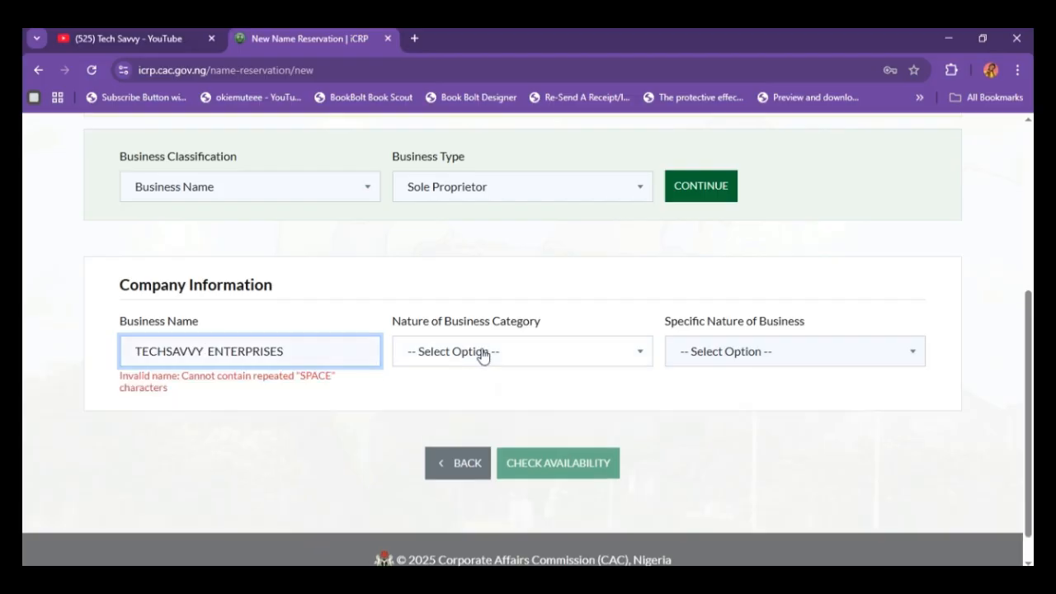
pyautogui.click(481, 354)
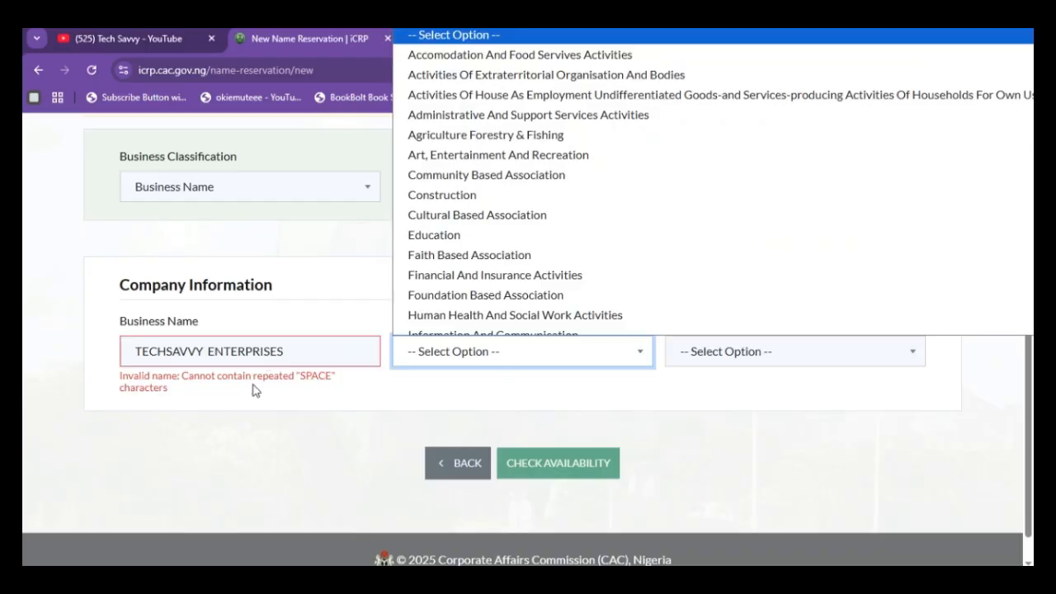
pyautogui.click(304, 357)
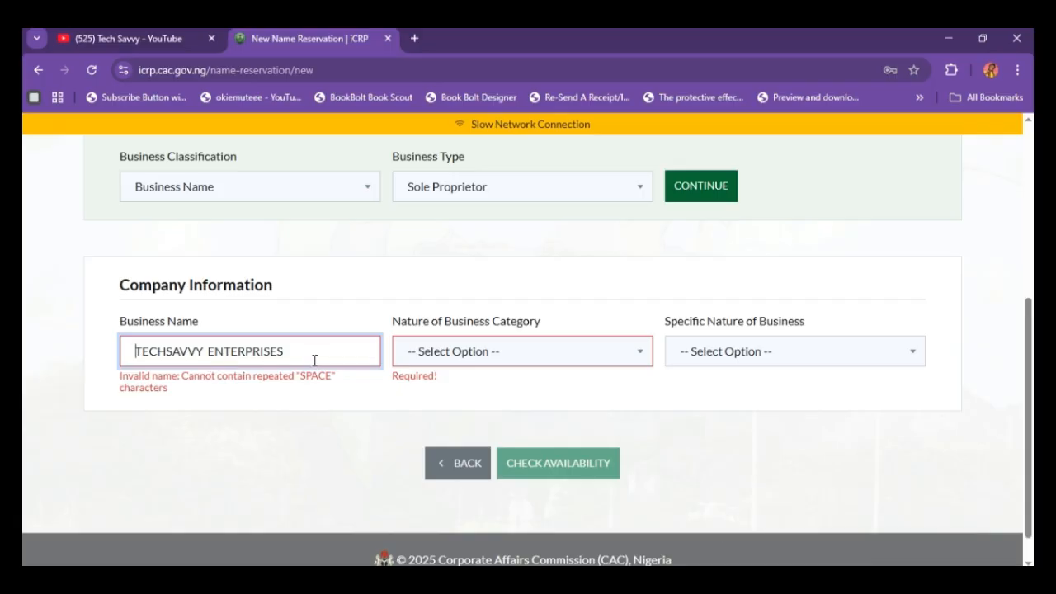
pyautogui.press('BackSpace')
pyautogui.click(320, 328)
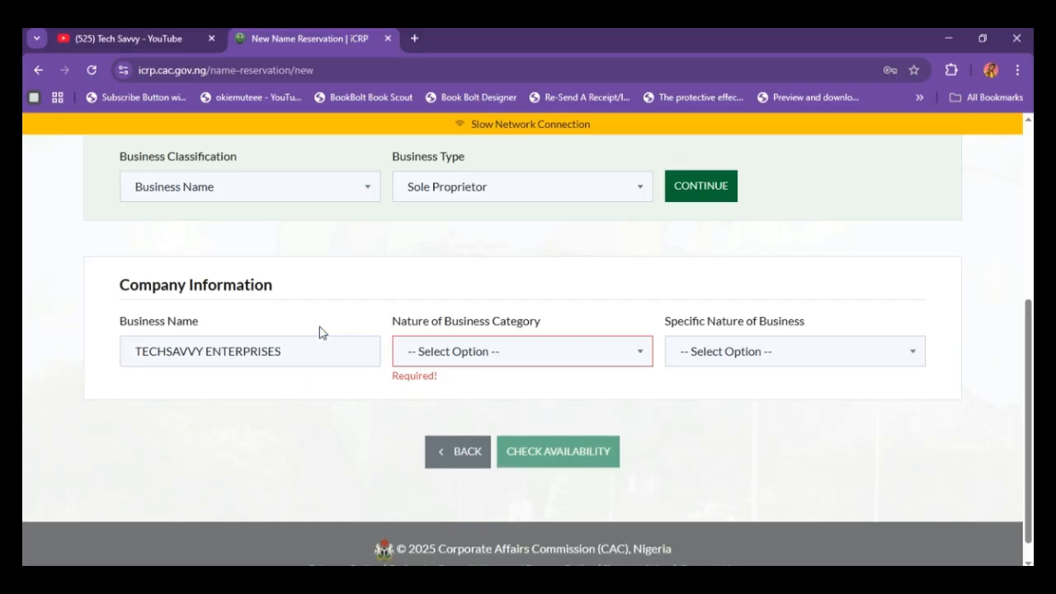
# Step: Open the Nature of Business Category list and close it without choosing a category
pyautogui.click(448, 350)
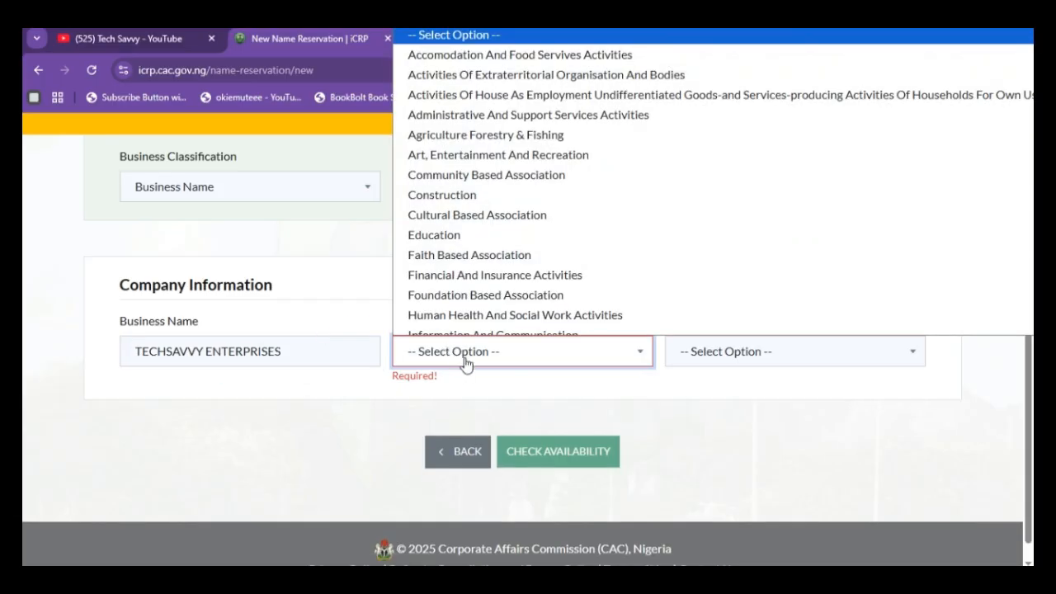
pyautogui.click(459, 358)
pyautogui.click(478, 355)
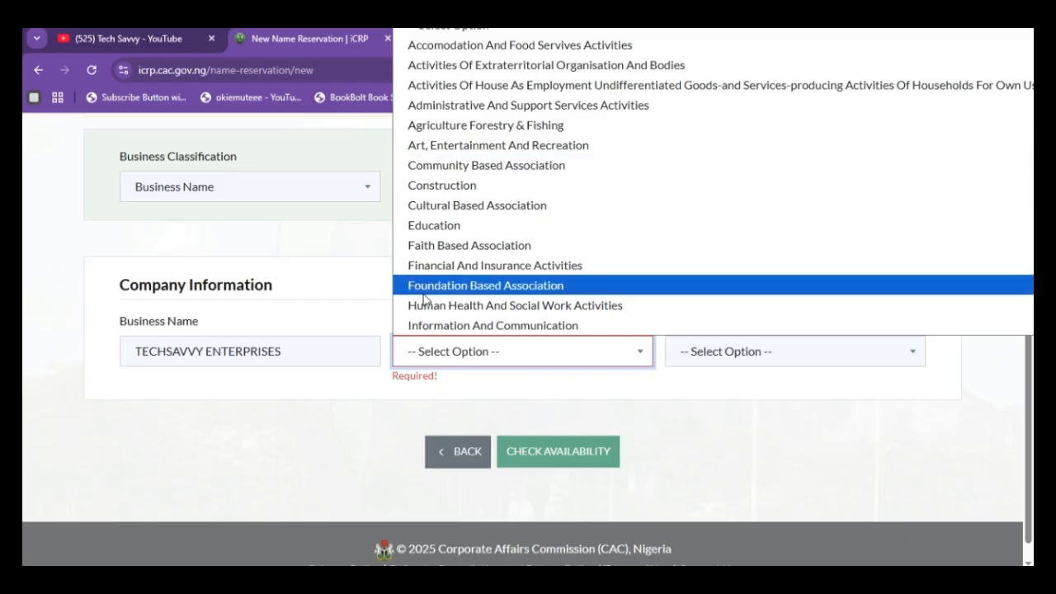
pyautogui.click(346, 320)
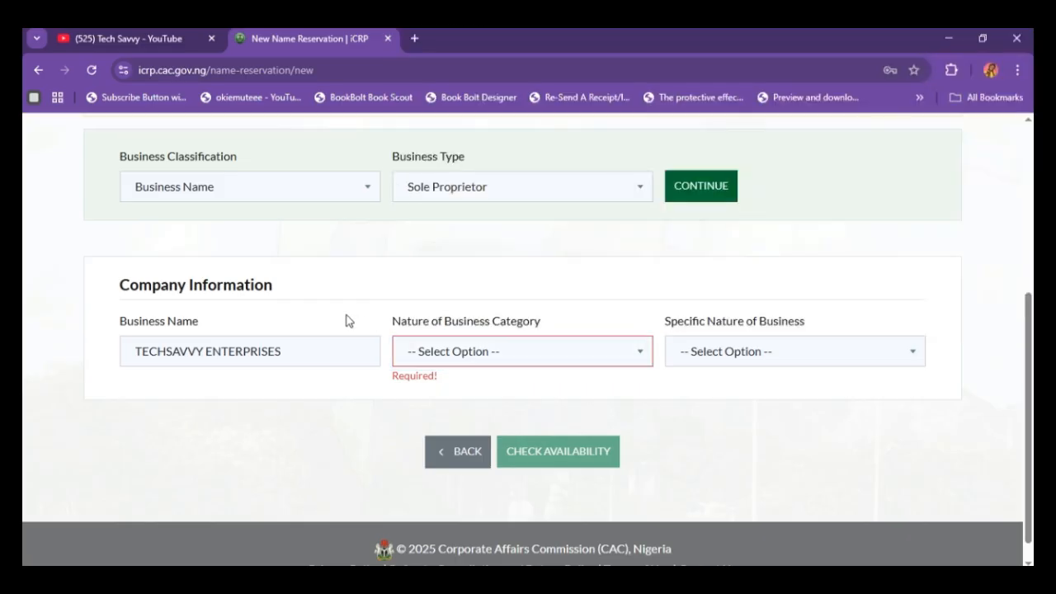
# Step: Open chatgpt.com in a new tab, collapse its sidebar, and return to the iCRP form
pyautogui.click(415, 39)
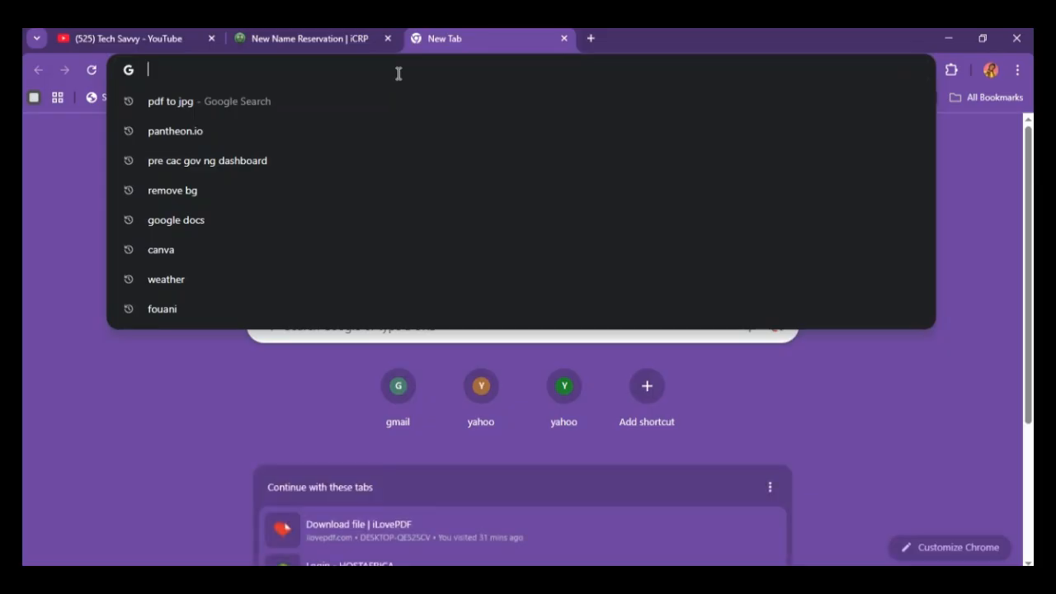
pyautogui.write('CHA')
pyautogui.press('Return')
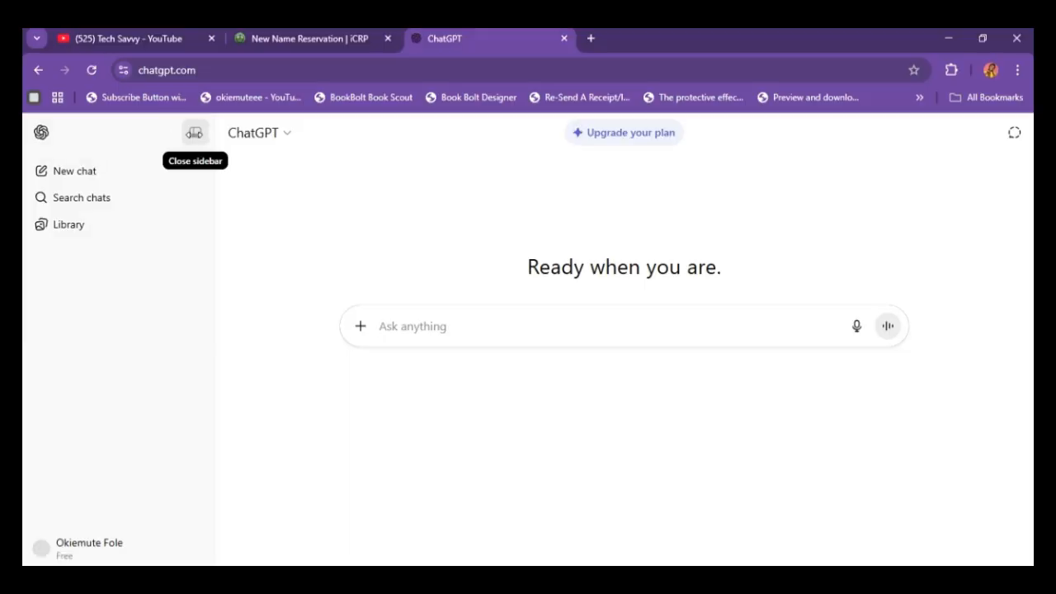
pyautogui.click(193, 134)
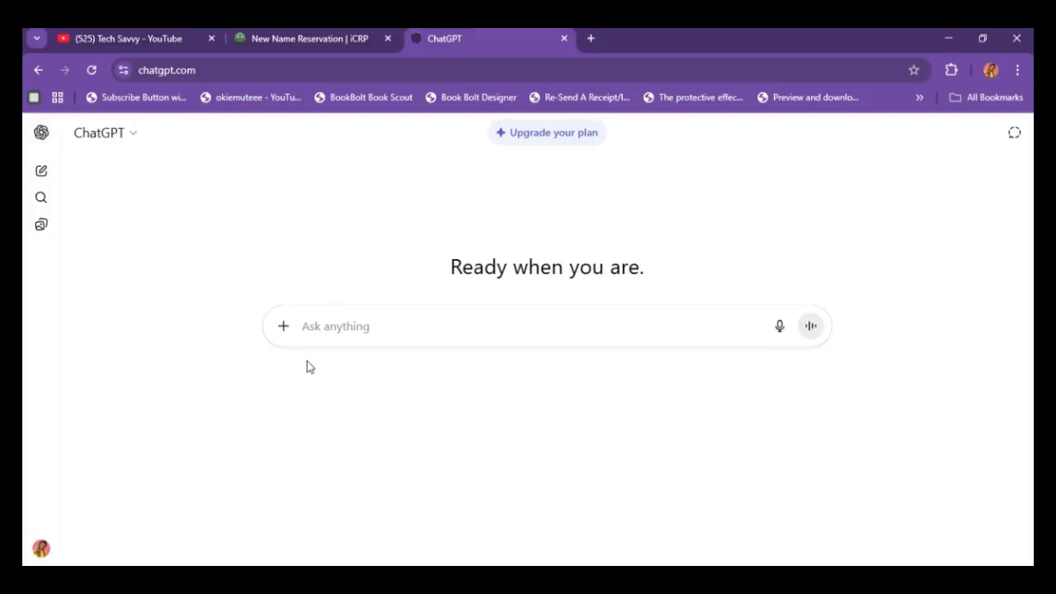
pyautogui.click(345, 33)
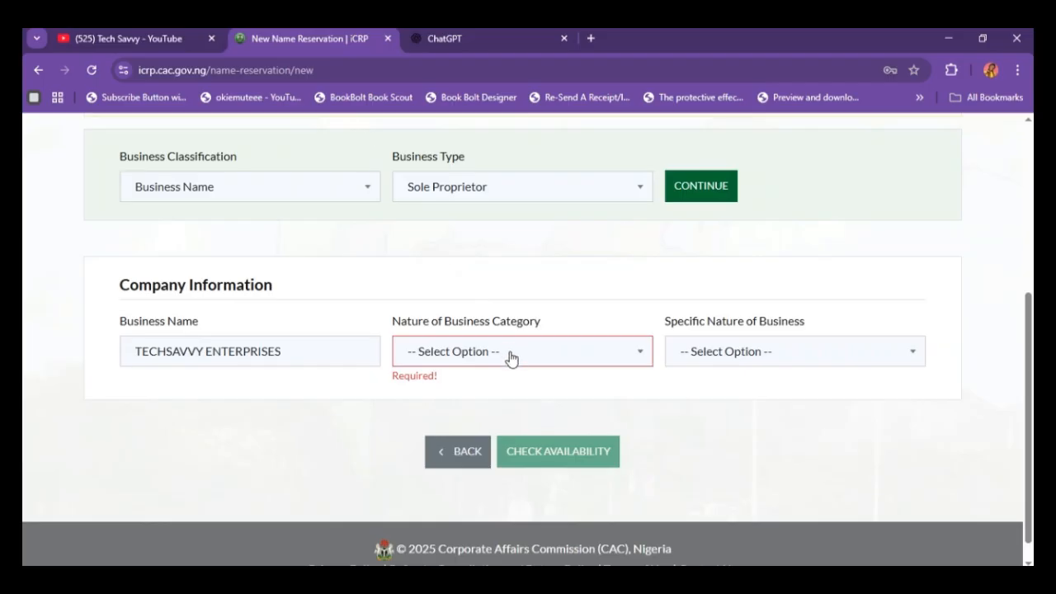
pyautogui.click(454, 36)
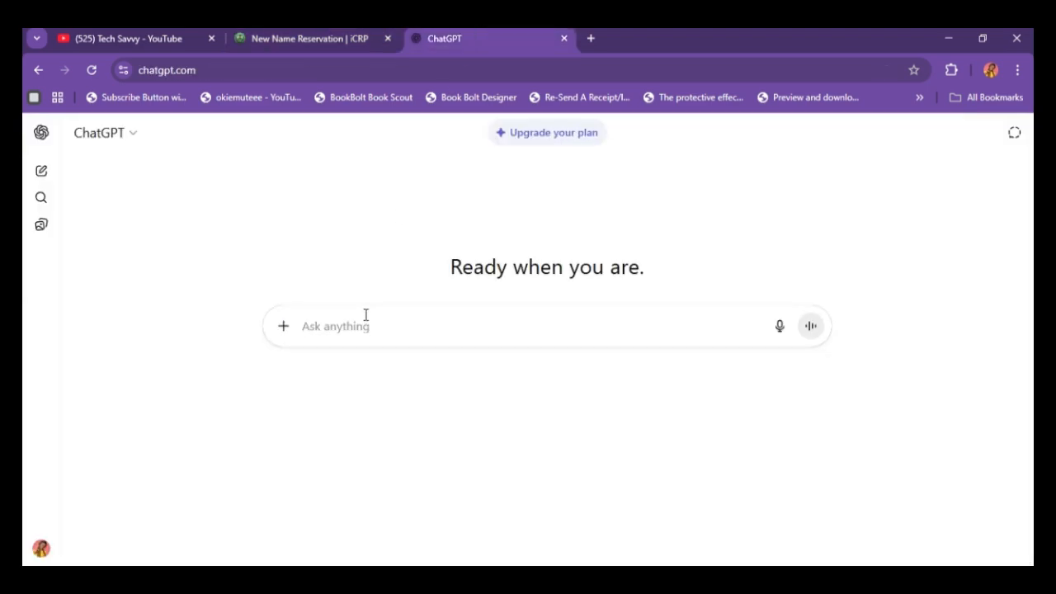
pyautogui.click(313, 33)
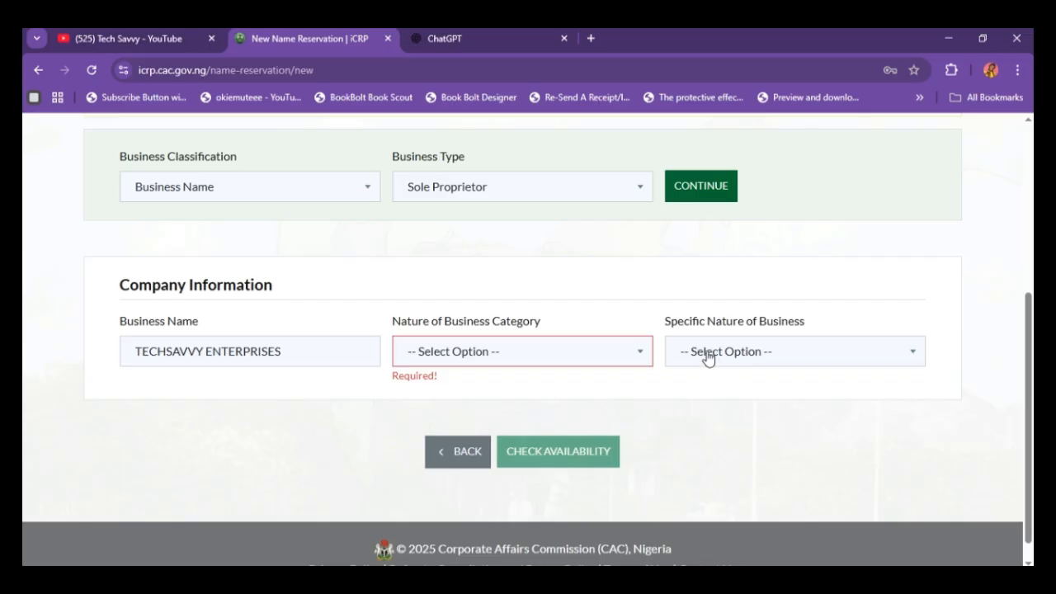
# Step: Choose Information And Communication as the category; the Specific Nature list stays loading
pyautogui.click(594, 355)
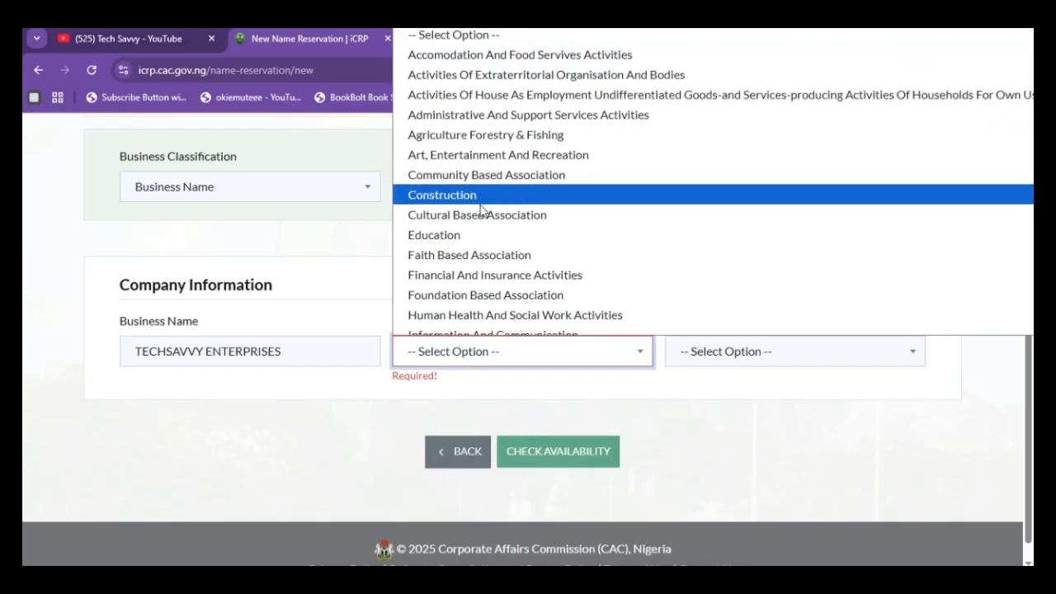
pyautogui.click(327, 254)
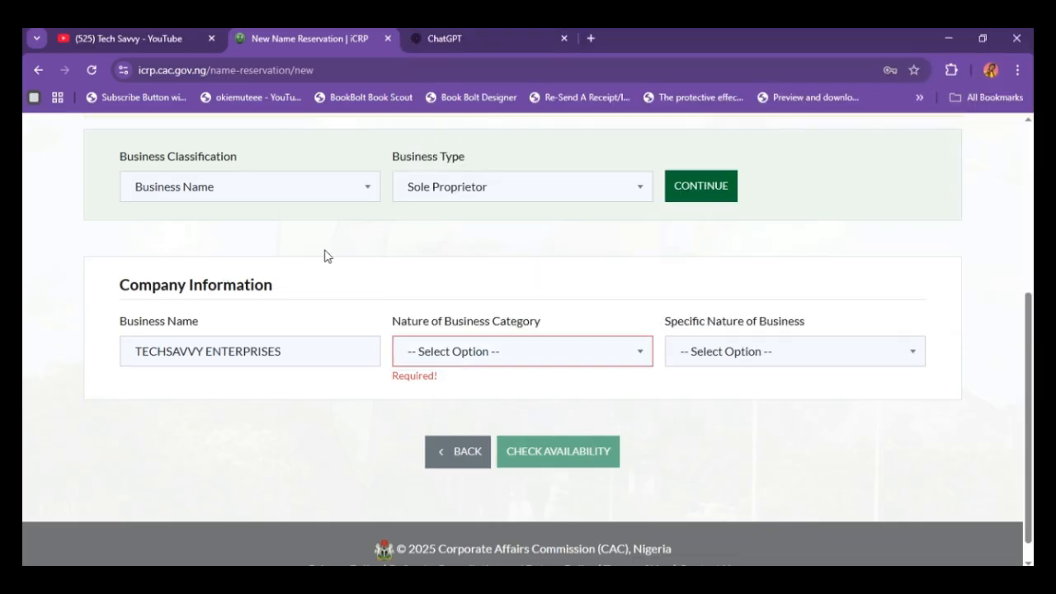
pyautogui.click(529, 360)
pyautogui.scroll(-5, 537, 239)
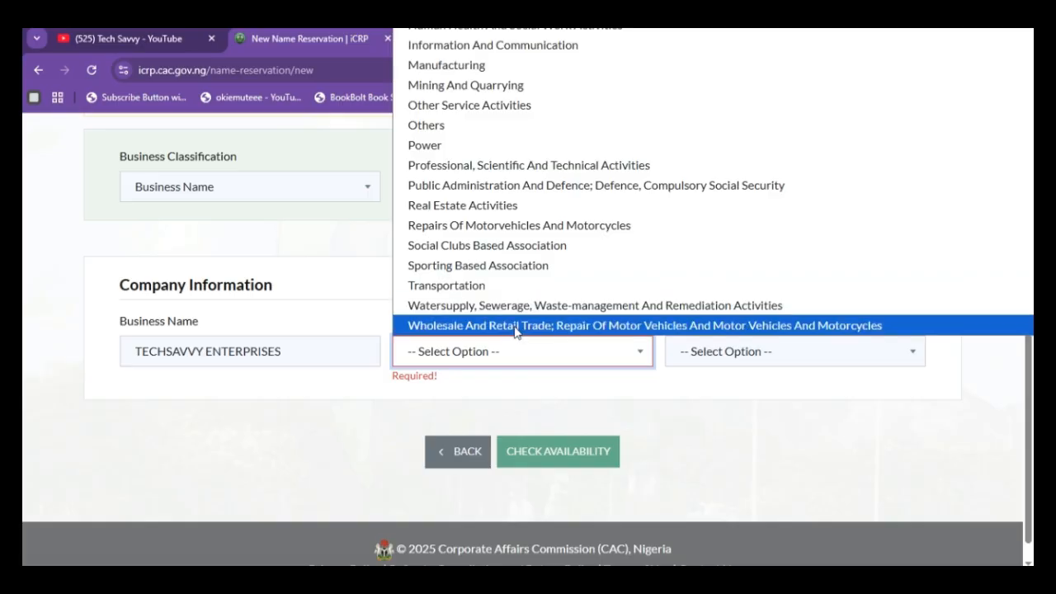
pyautogui.scroll(2, 512, 216)
pyautogui.click(513, 204)
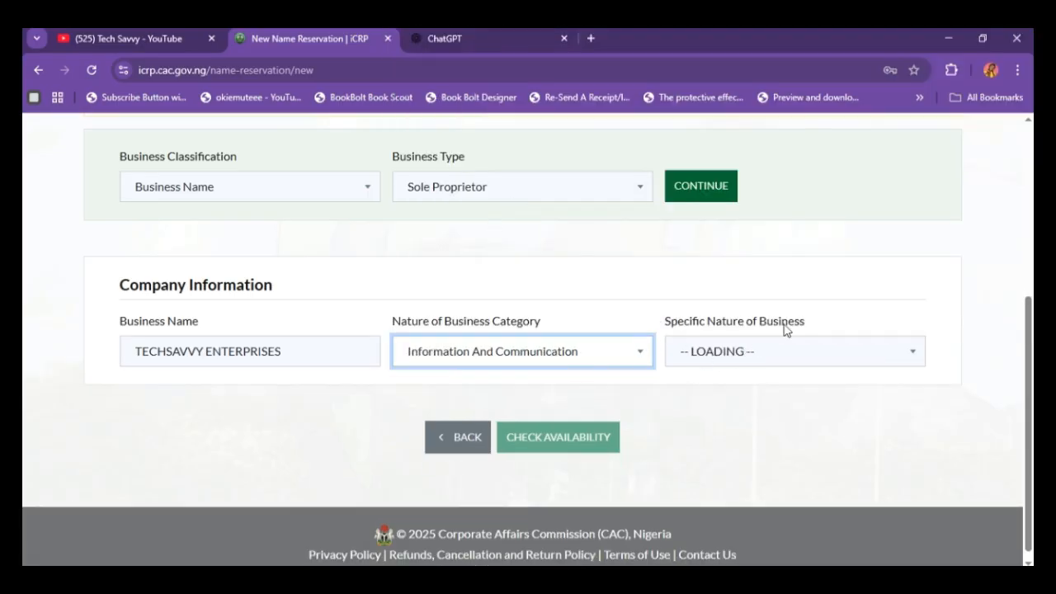
pyautogui.click(742, 353)
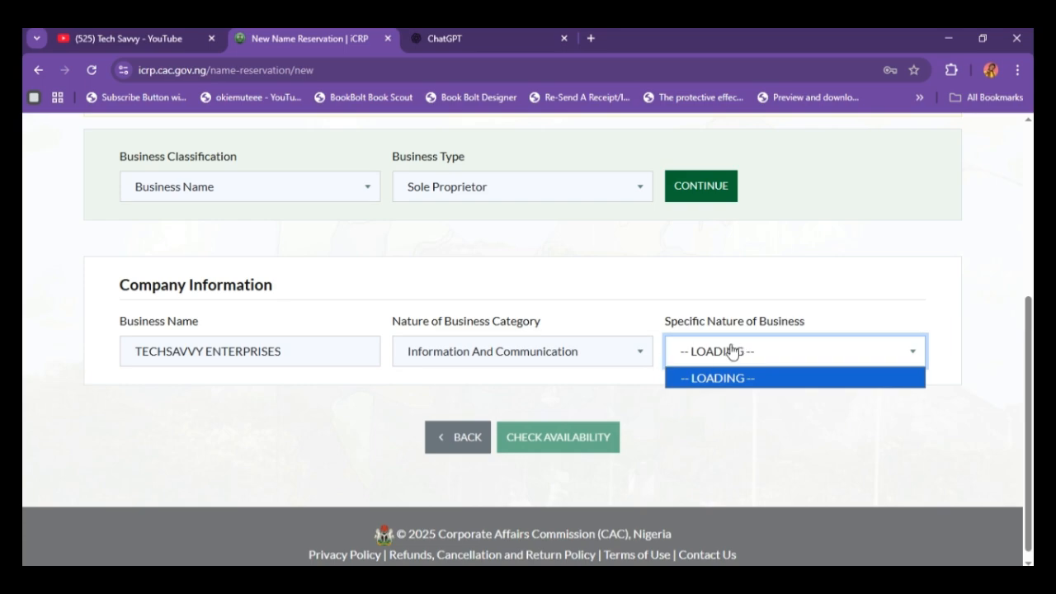
pyautogui.click(809, 326)
pyautogui.click(749, 355)
pyautogui.click(717, 357)
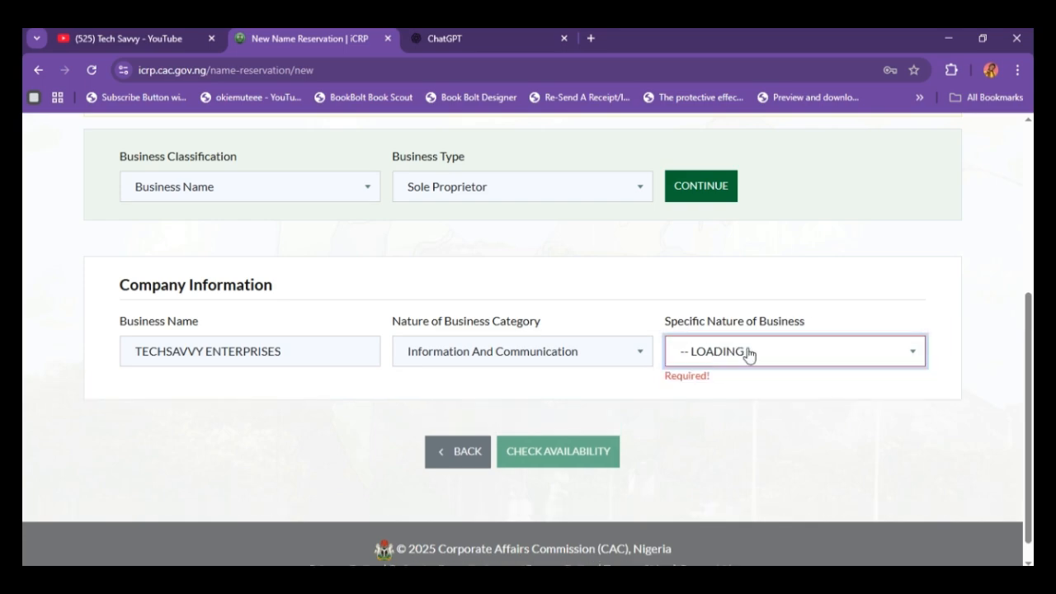
pyautogui.click(757, 354)
# Step: Change the business category to Art, Entertainment And Recreation
pyautogui.click(528, 352)
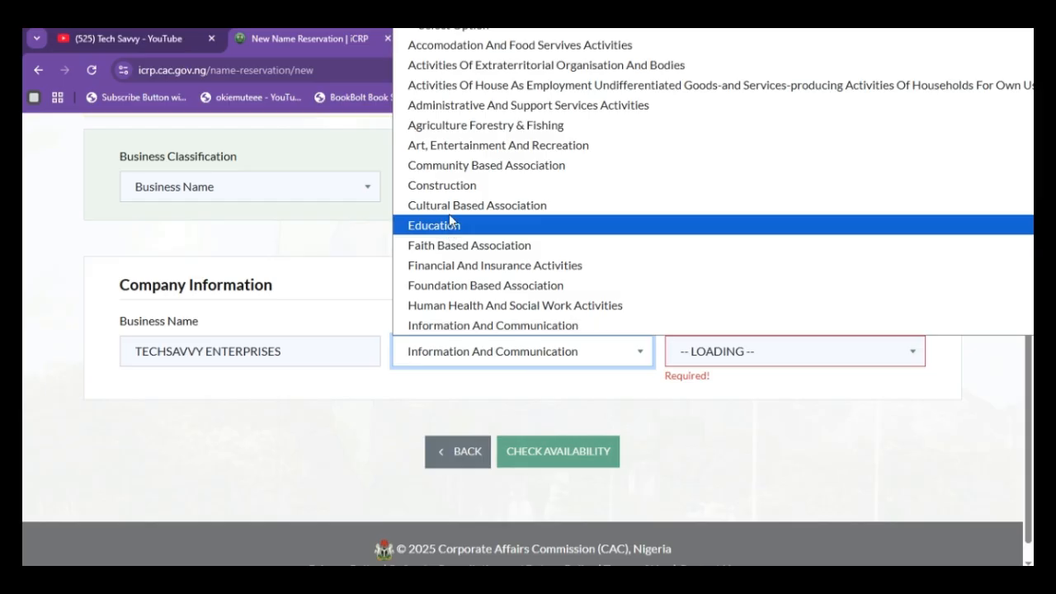
pyautogui.click(474, 148)
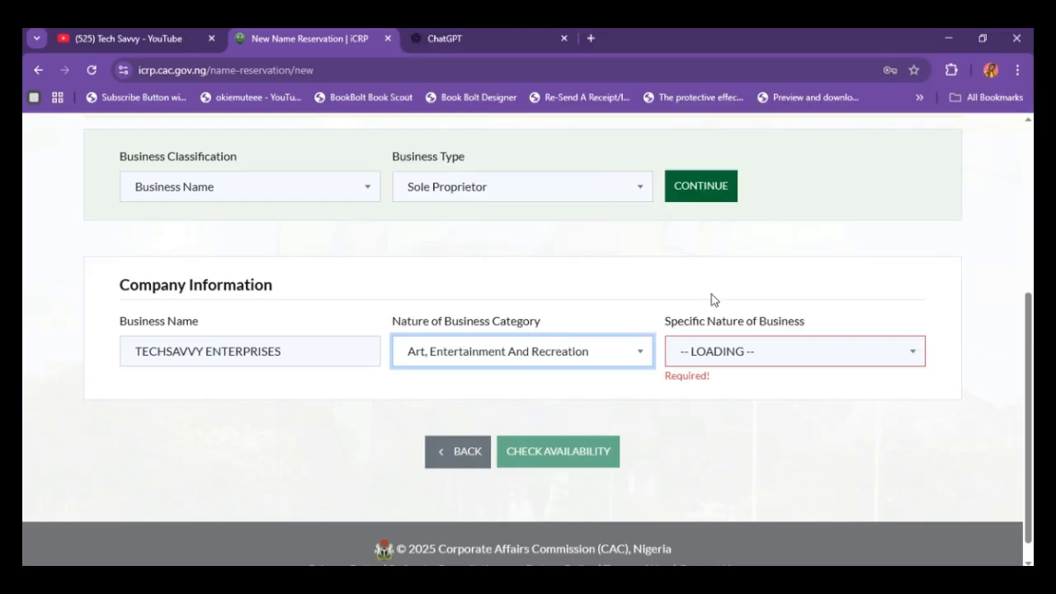
pyautogui.click(699, 356)
pyautogui.click(699, 356)
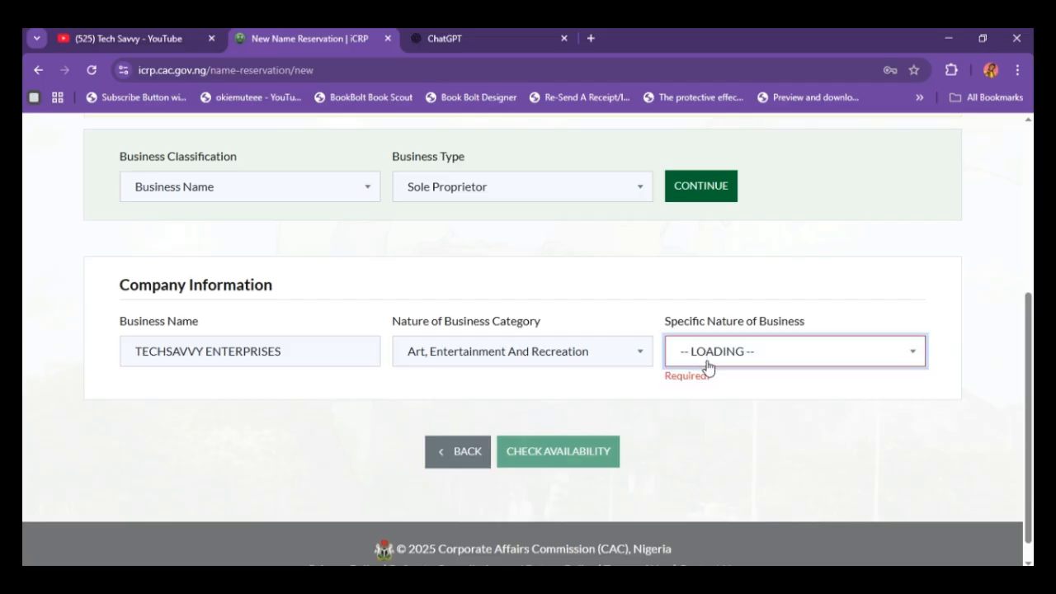
pyautogui.scroll(1, 708, 368)
pyautogui.scroll(-1, 708, 368)
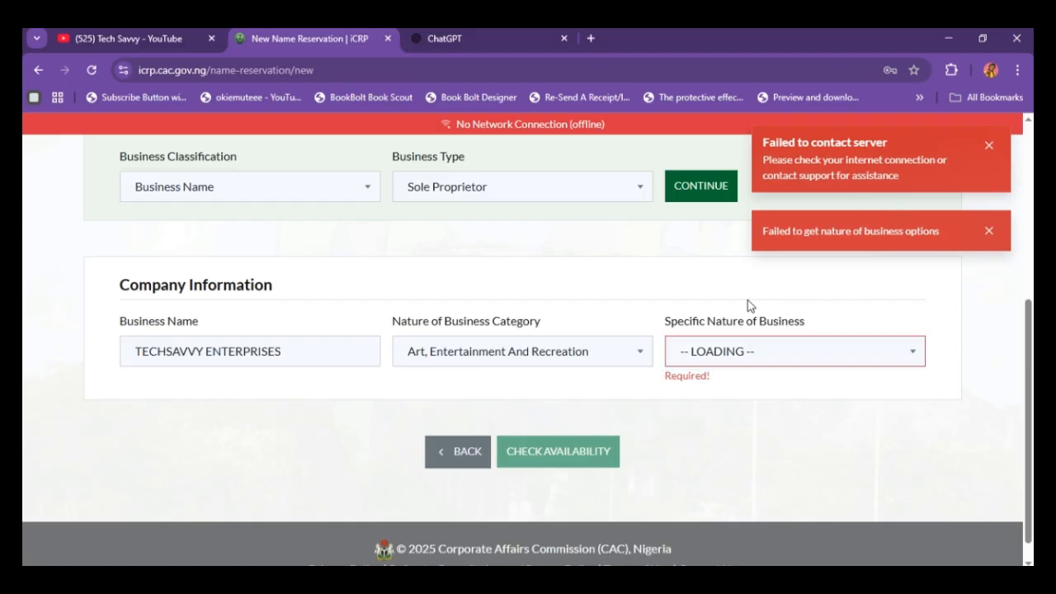
pyautogui.scroll(-1, 749, 304)
# Step: Retry the Specific Nature of Business dropdown repeatedly; it never loads any options
pyautogui.click(715, 330)
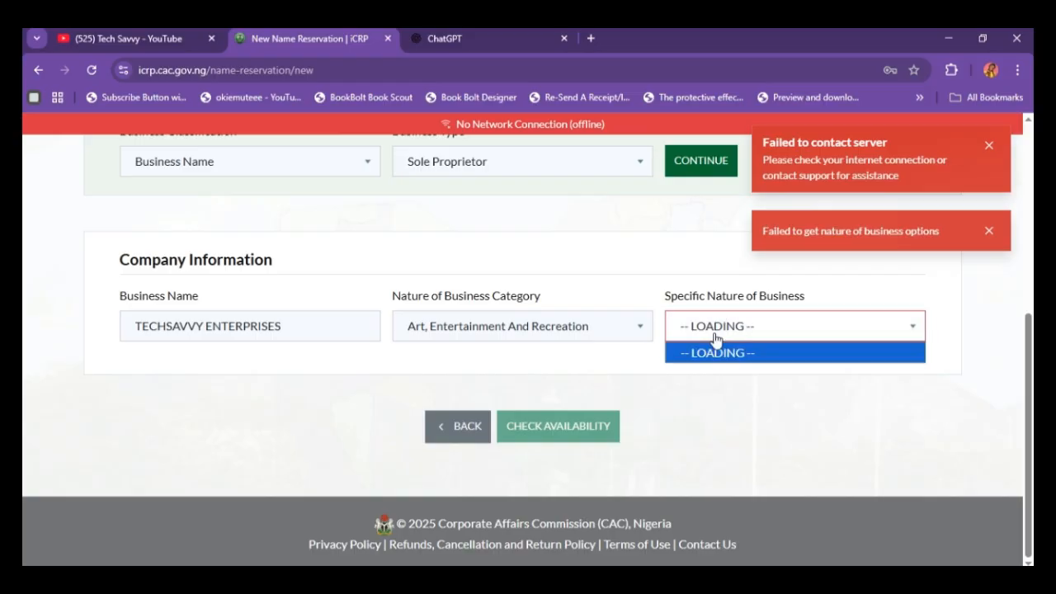
pyautogui.click(714, 334)
pyautogui.click(714, 332)
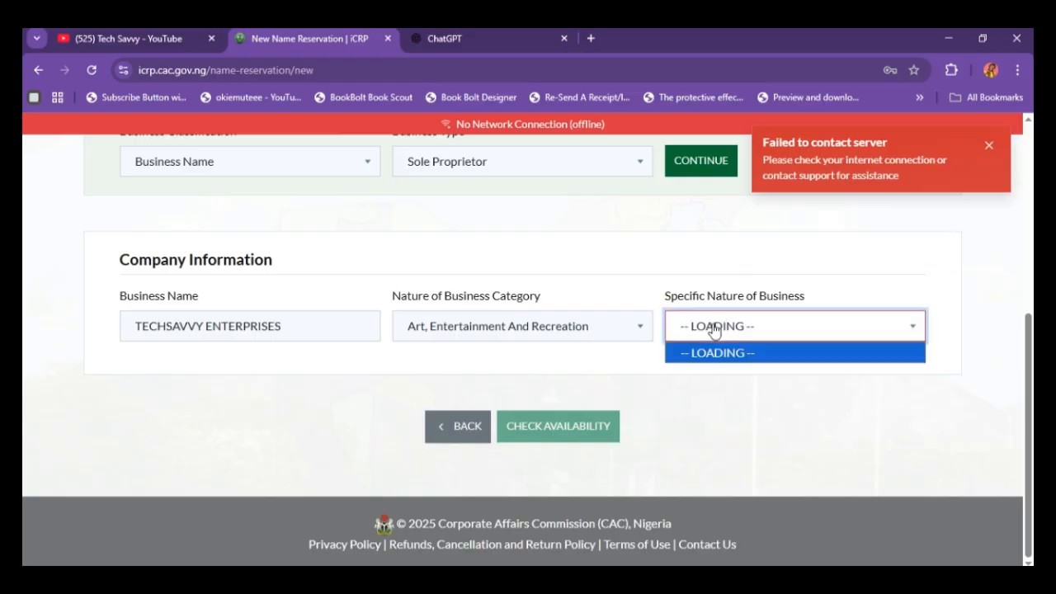
pyautogui.click(714, 332)
pyautogui.click(715, 330)
pyautogui.click(714, 330)
pyautogui.click(714, 331)
pyautogui.click(713, 331)
pyautogui.click(714, 331)
pyautogui.click(749, 366)
pyautogui.click(741, 336)
pyautogui.click(739, 334)
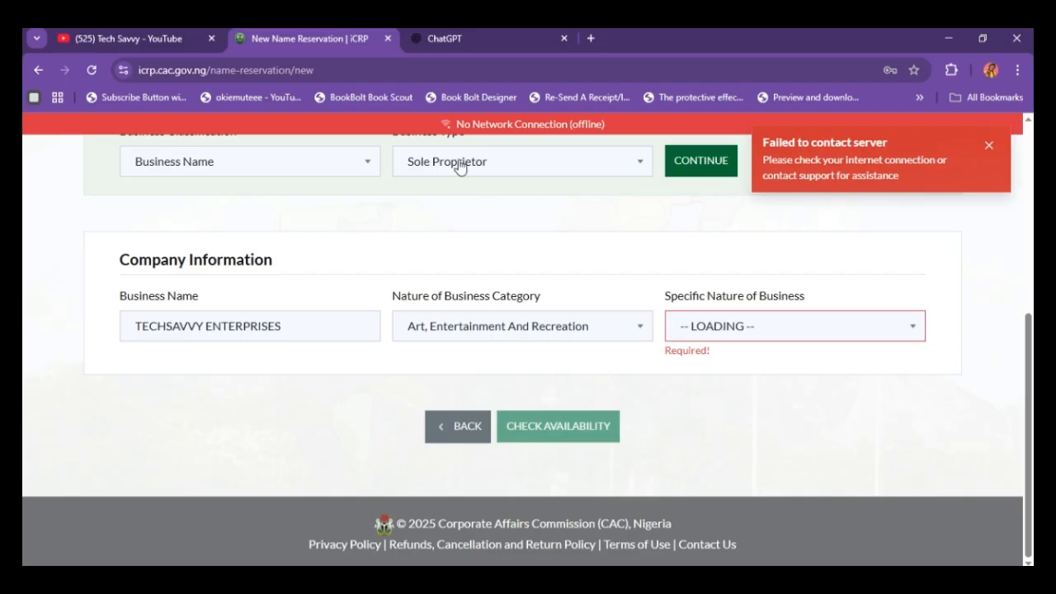
# Step: Change the category to Education and pick Ict Training And Consultancy as the specific nature
pyautogui.click(738, 334)
pyautogui.click(520, 335)
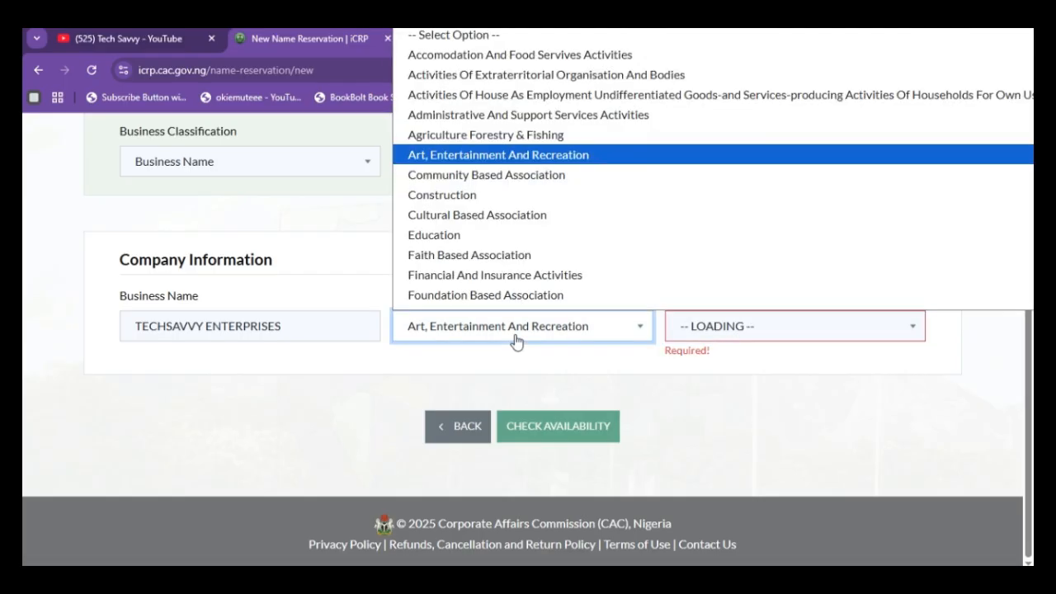
pyautogui.click(484, 235)
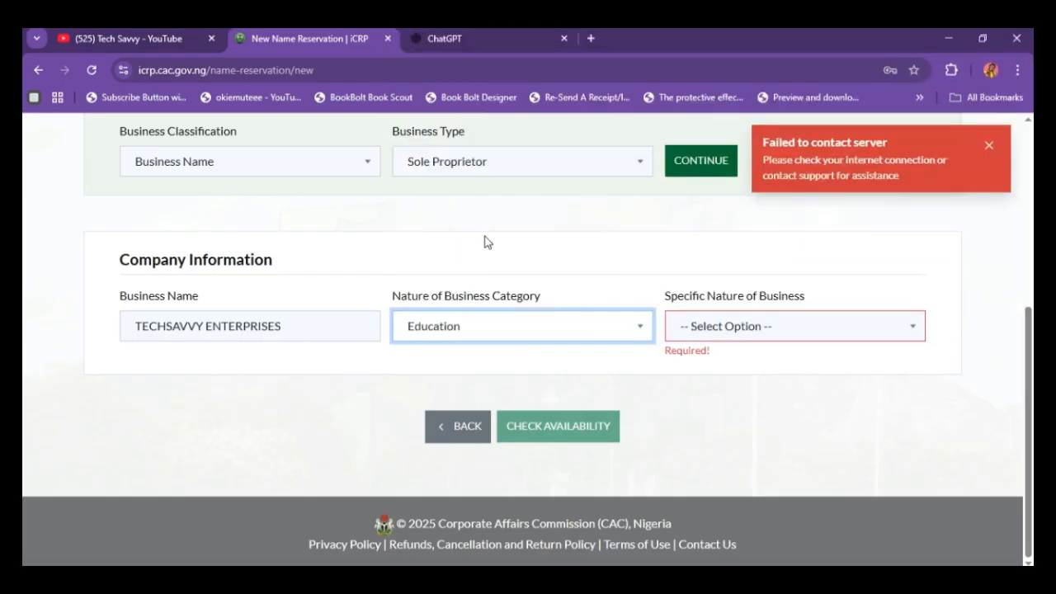
pyautogui.click(771, 333)
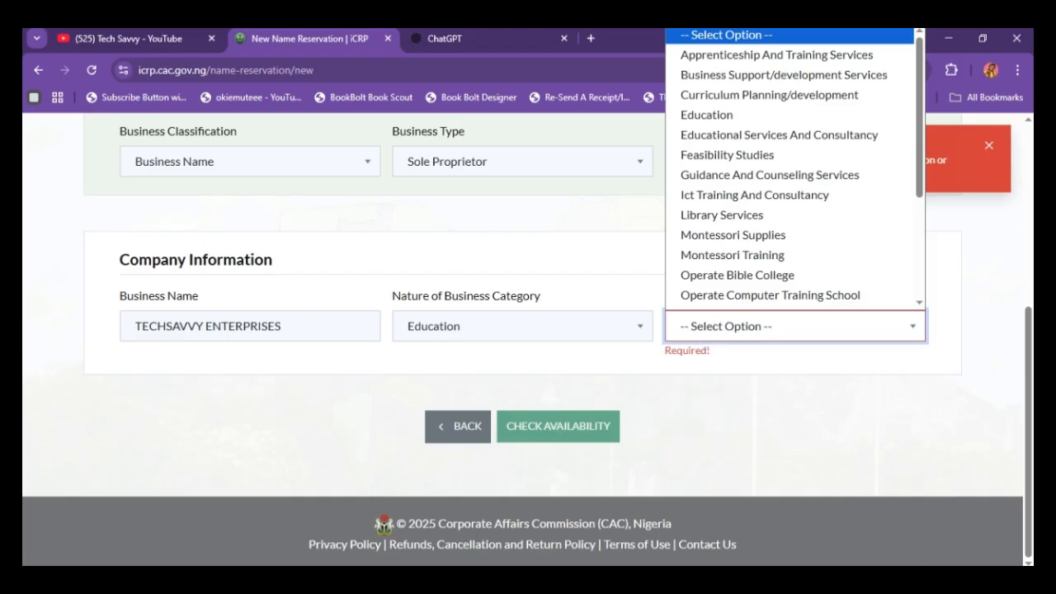
pyautogui.scroll(-1, 770, 293)
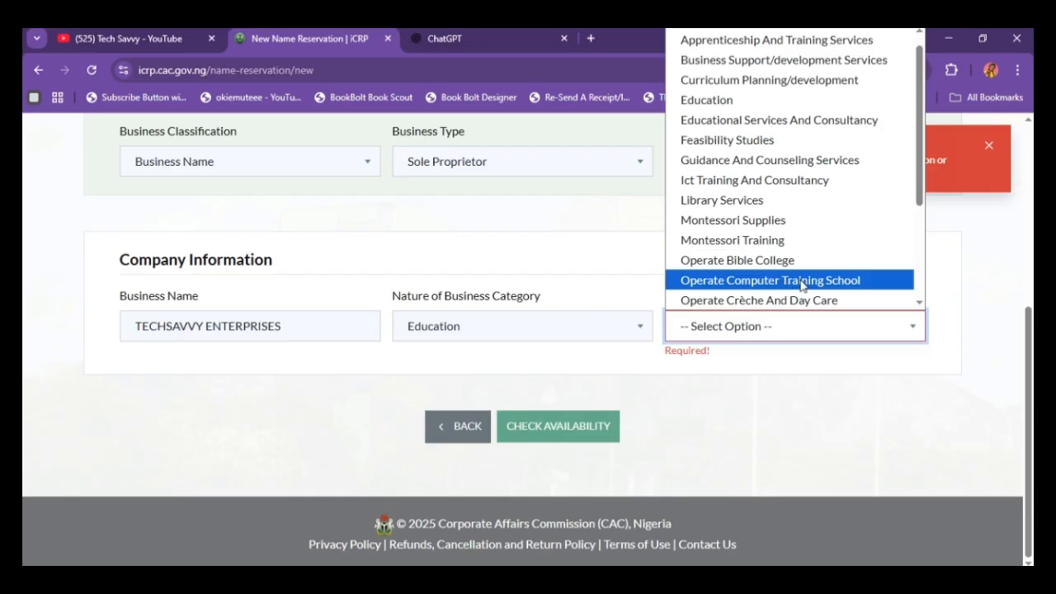
pyautogui.click(727, 180)
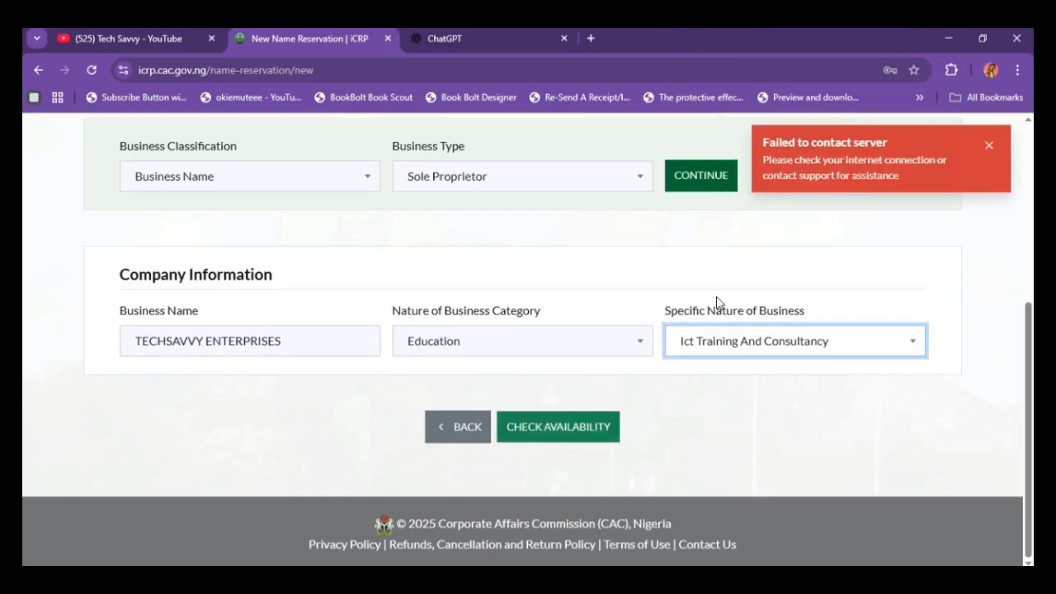
# Step: Check availability of TECHSAVVY ENTERPRISES and continue past the Congratulations dialog
pyautogui.click(556, 427)
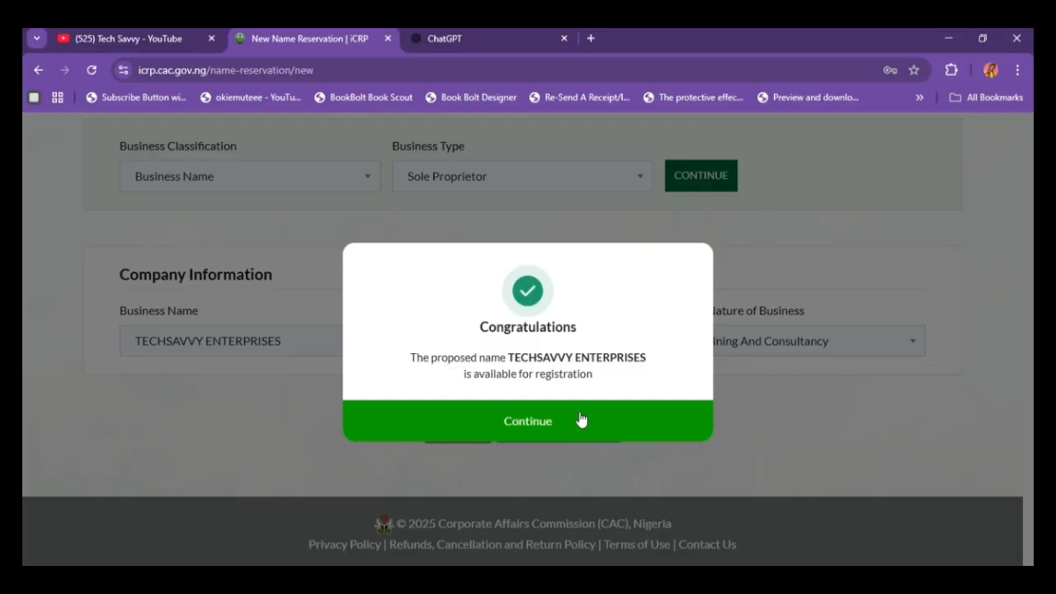
pyautogui.click(542, 430)
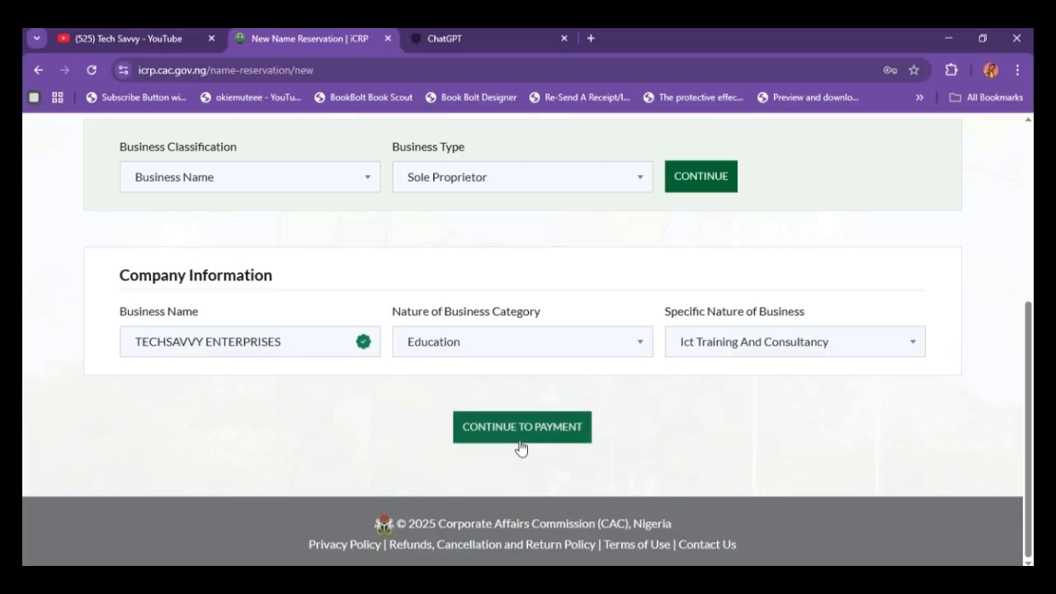
# Step: Proceed to pay the ₦500 reservation fee by bank transfer, showing the NGN 661.25 account details
pyautogui.click(540, 427)
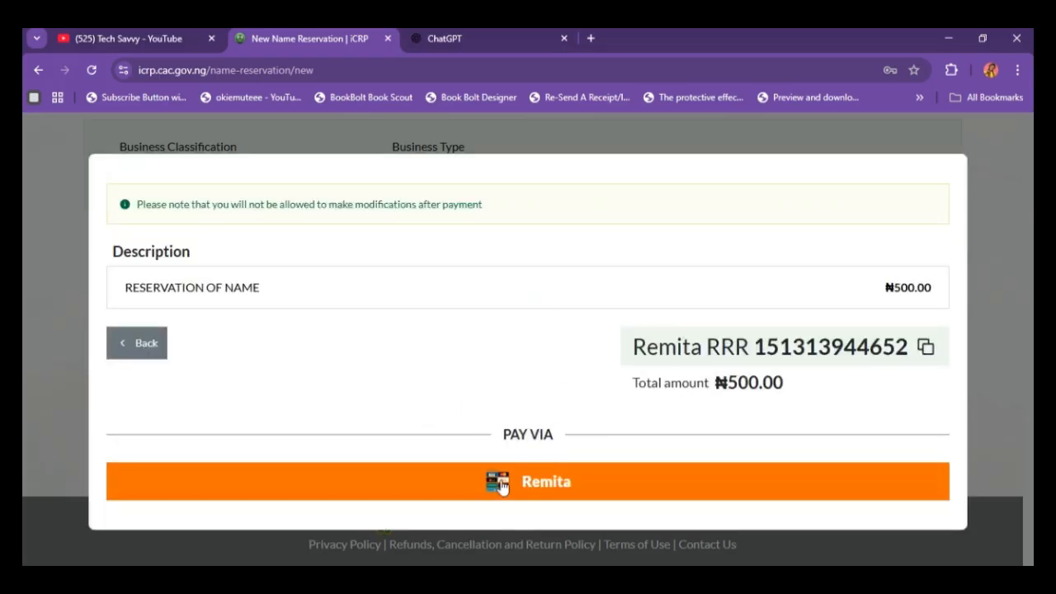
pyautogui.click(544, 484)
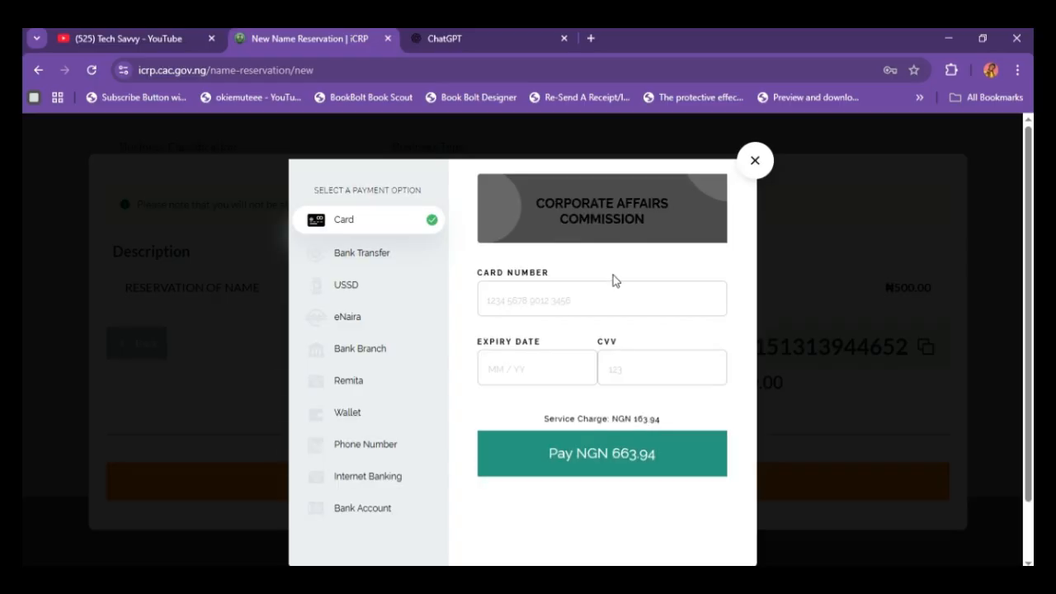
pyautogui.click(368, 262)
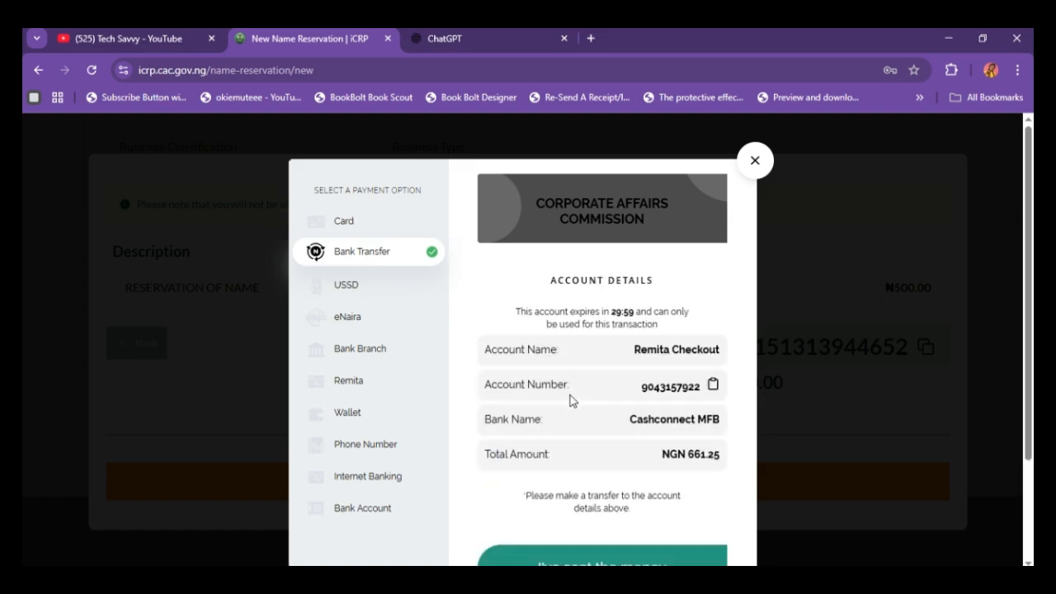
pyautogui.scroll(-2, 722, 455)
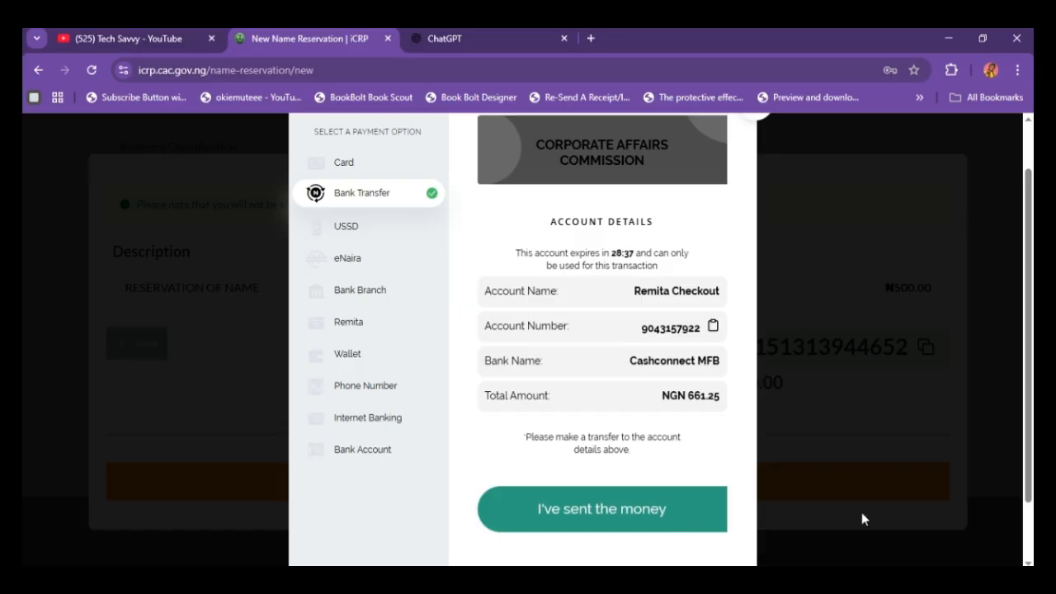
# Step: Confirm 'I've sent the money', then copy the issued name availability code
pyautogui.click(623, 514)
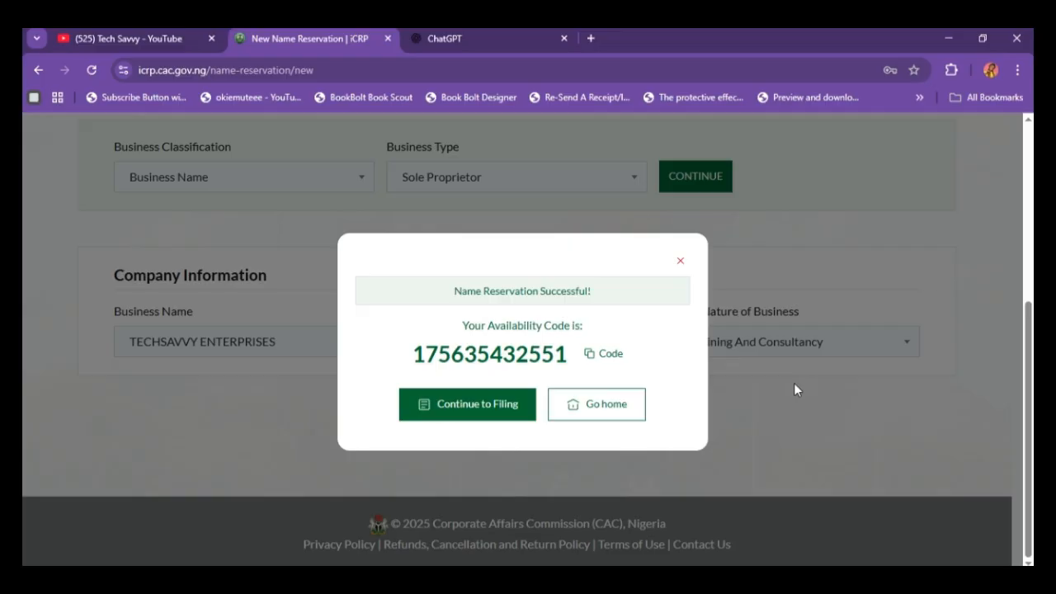
pyautogui.click(590, 357)
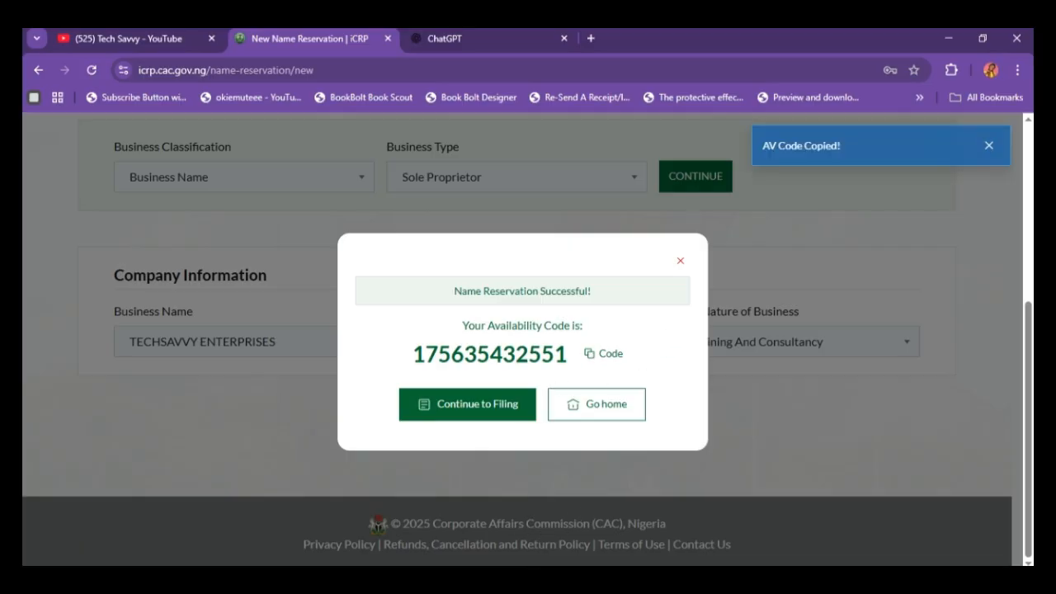
pyautogui.press('super')
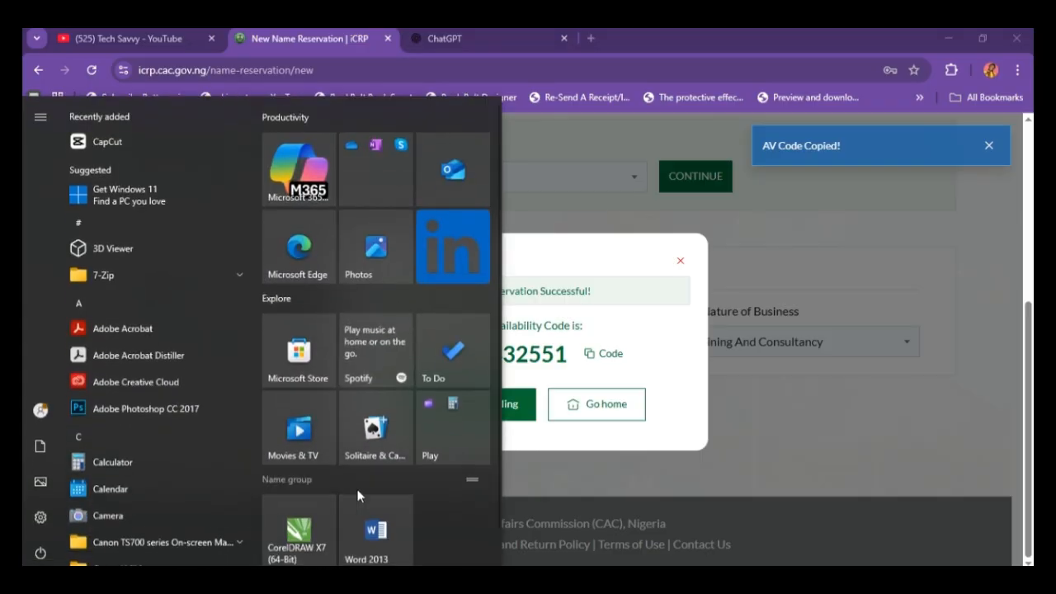
pyautogui.click(363, 532)
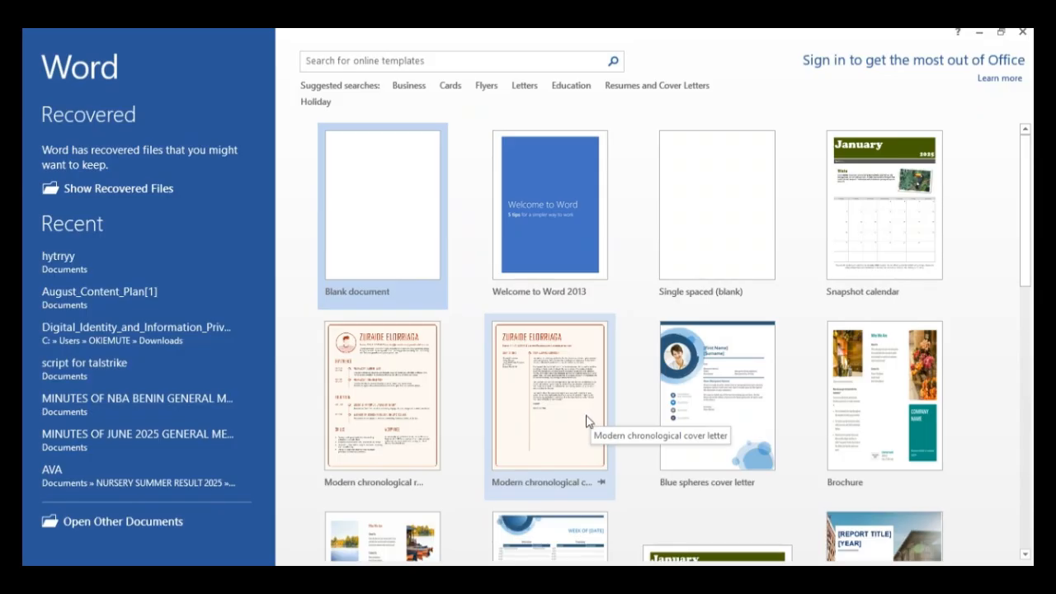
pyautogui.click(393, 260)
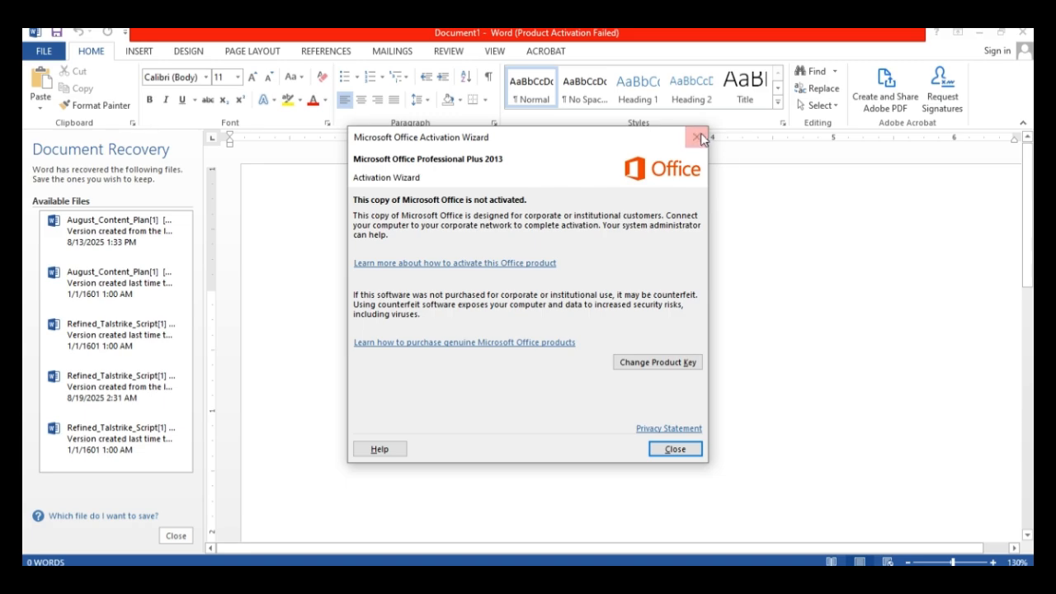
pyautogui.click(696, 137)
pyautogui.hotkey('ctrl', 'v')
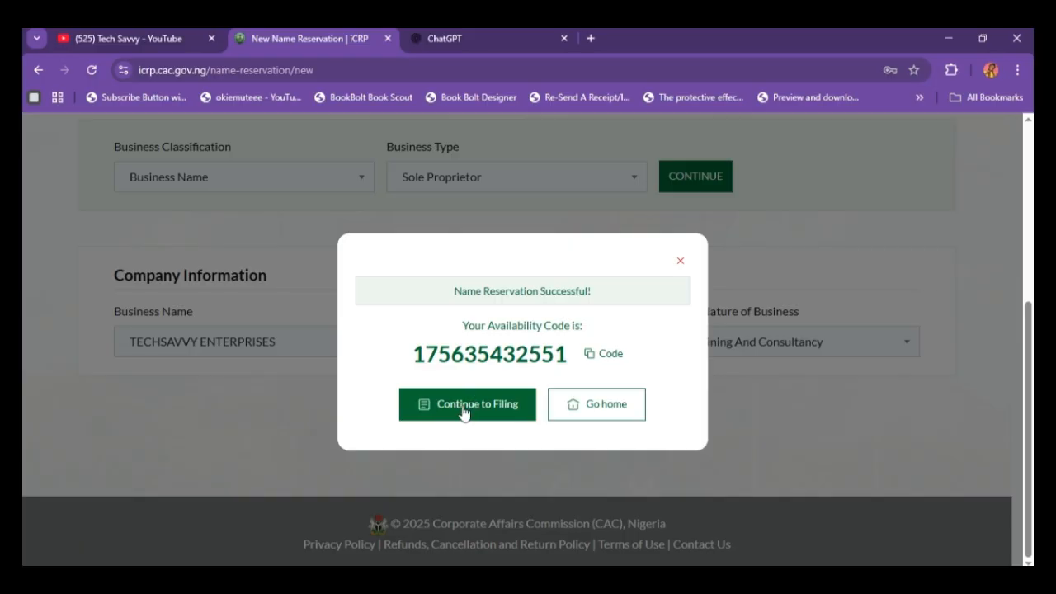
# Step: Continue to filing for TECHSAVVY ENTERPRISES and fill in the company e-mail address
pyautogui.click(462, 413)
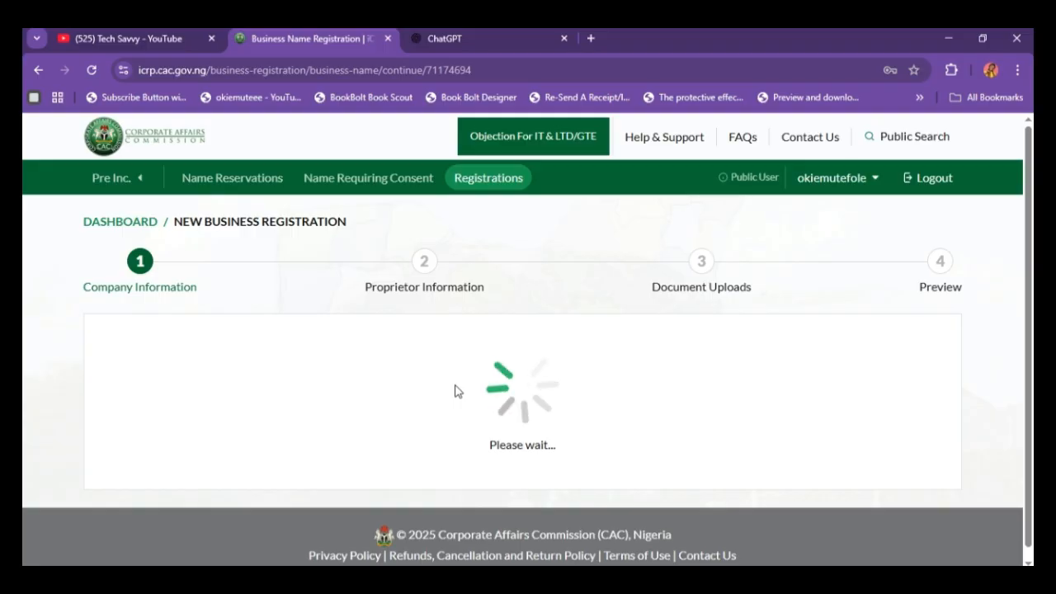
pyautogui.scroll(-4, 197, 337)
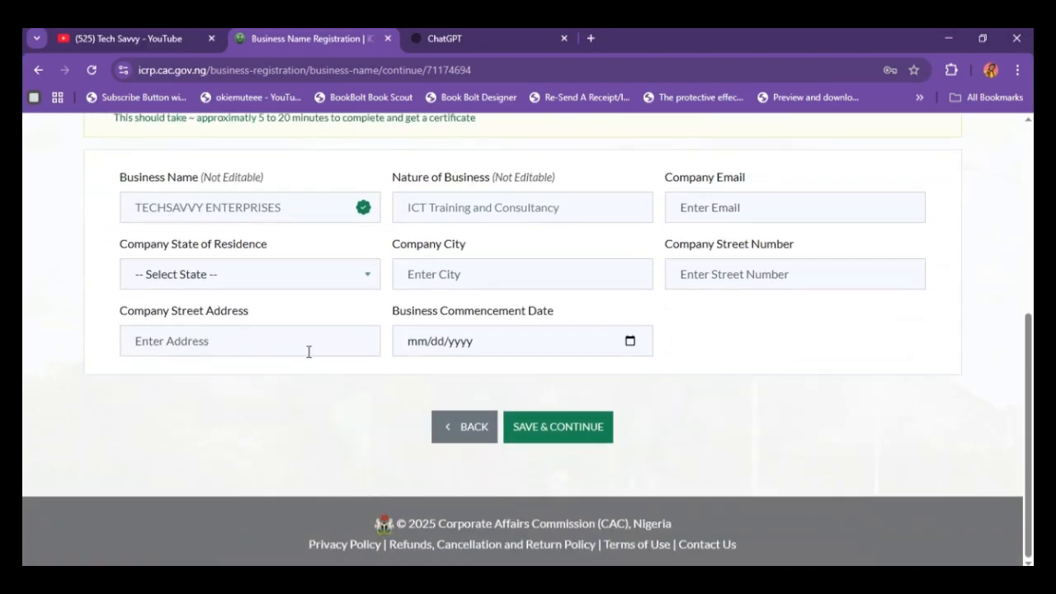
pyautogui.click(750, 210)
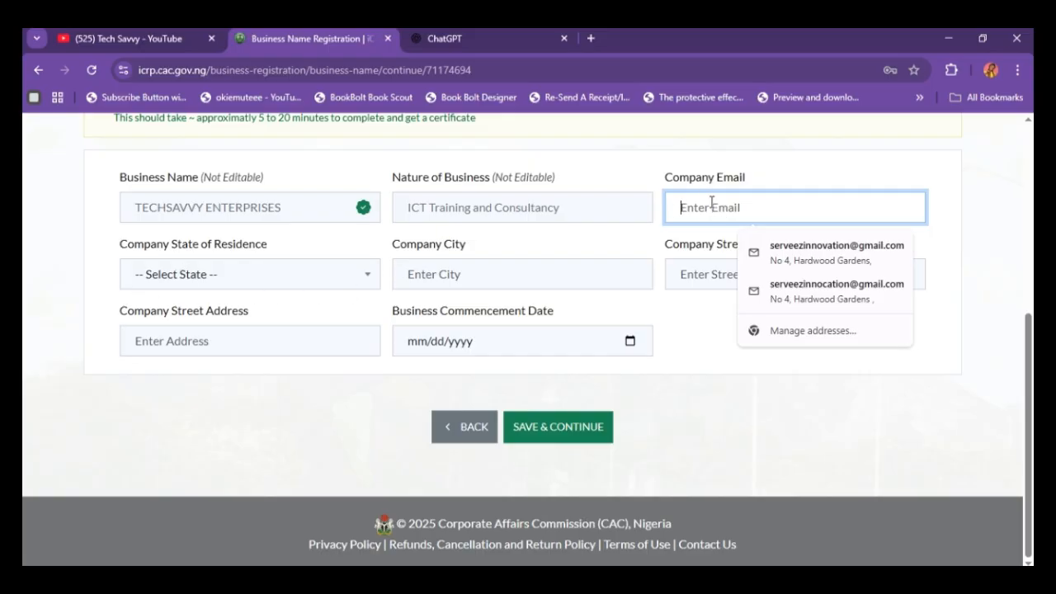
pyautogui.click(994, 175)
pyautogui.click(741, 213)
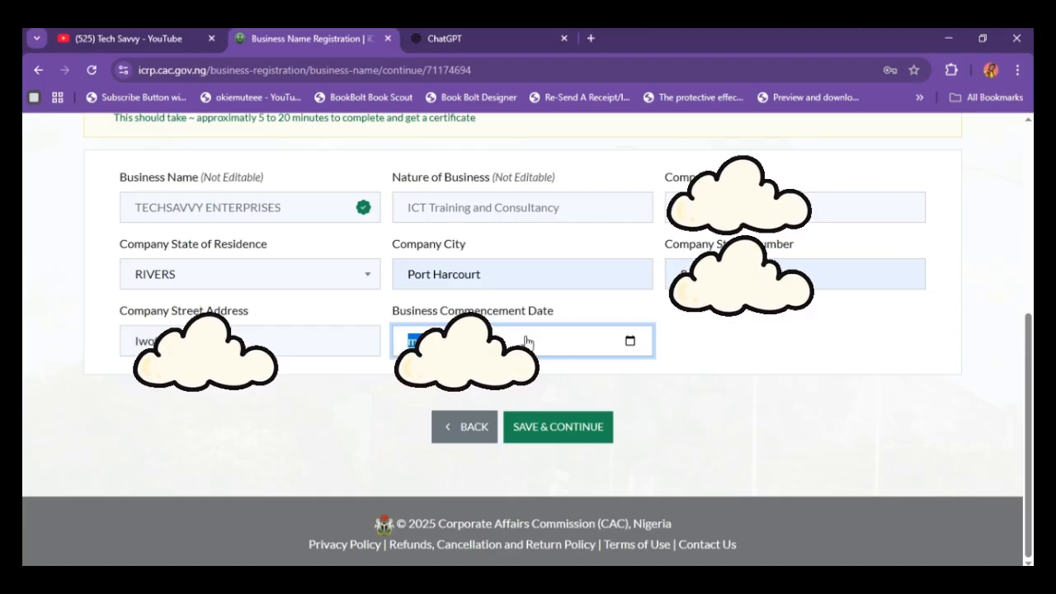
# Step: Set the commencement date to the 1st and save the company details
pyautogui.click(629, 342)
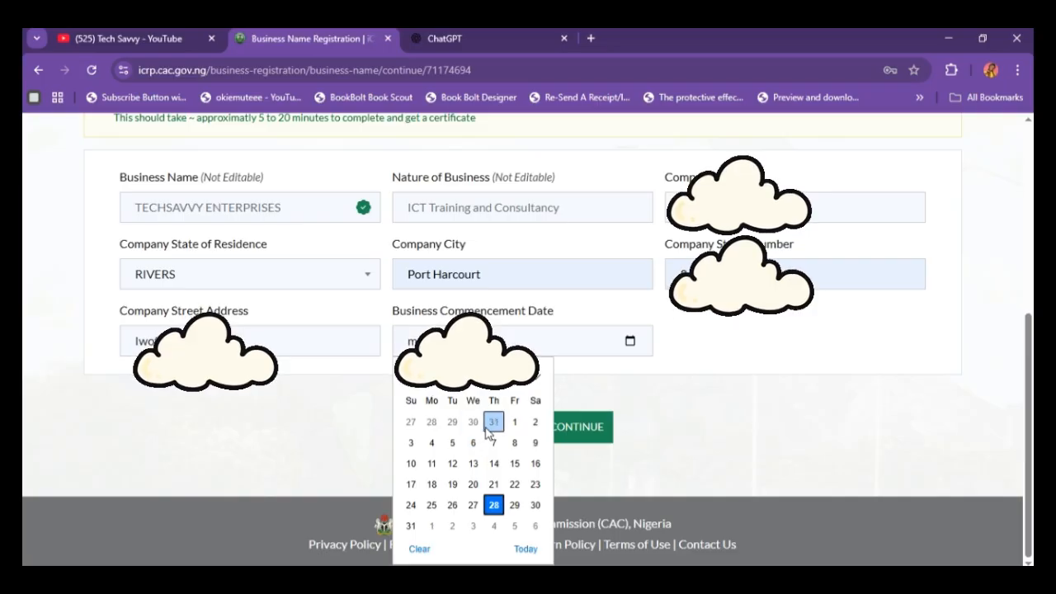
pyautogui.click(514, 423)
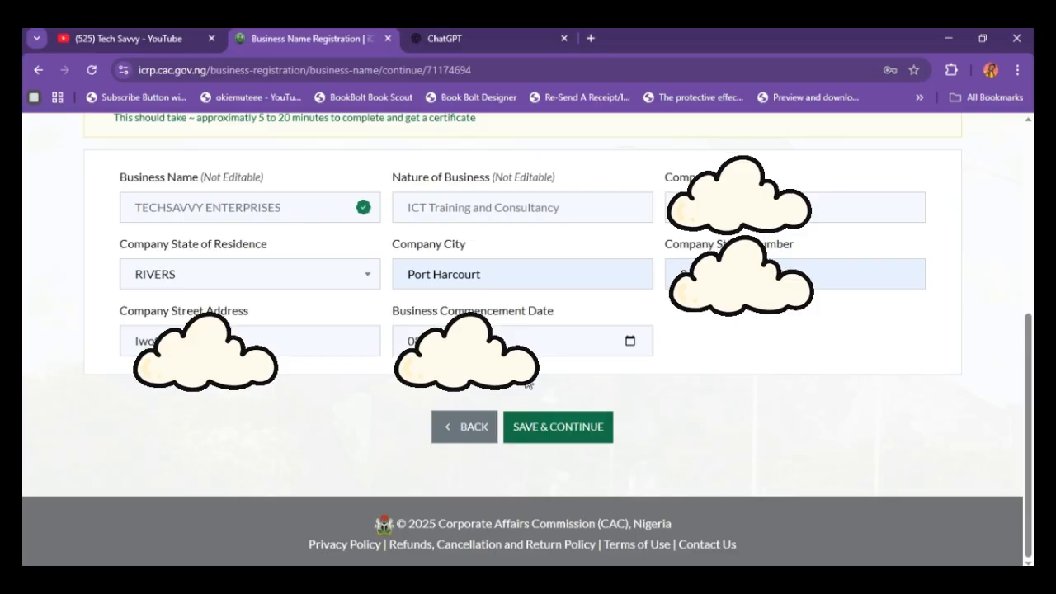
pyautogui.click(629, 342)
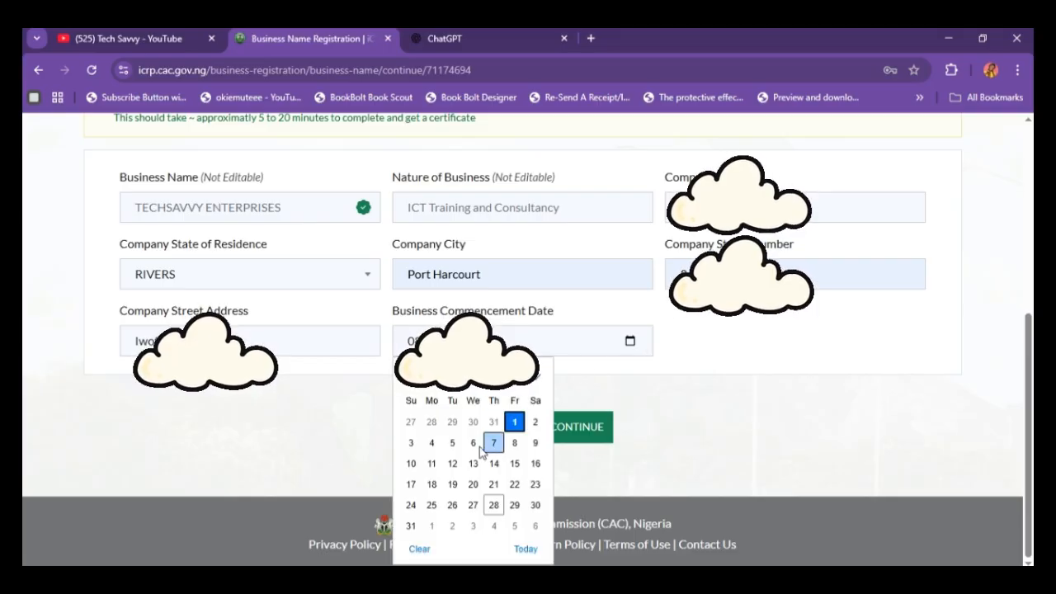
pyautogui.click(431, 442)
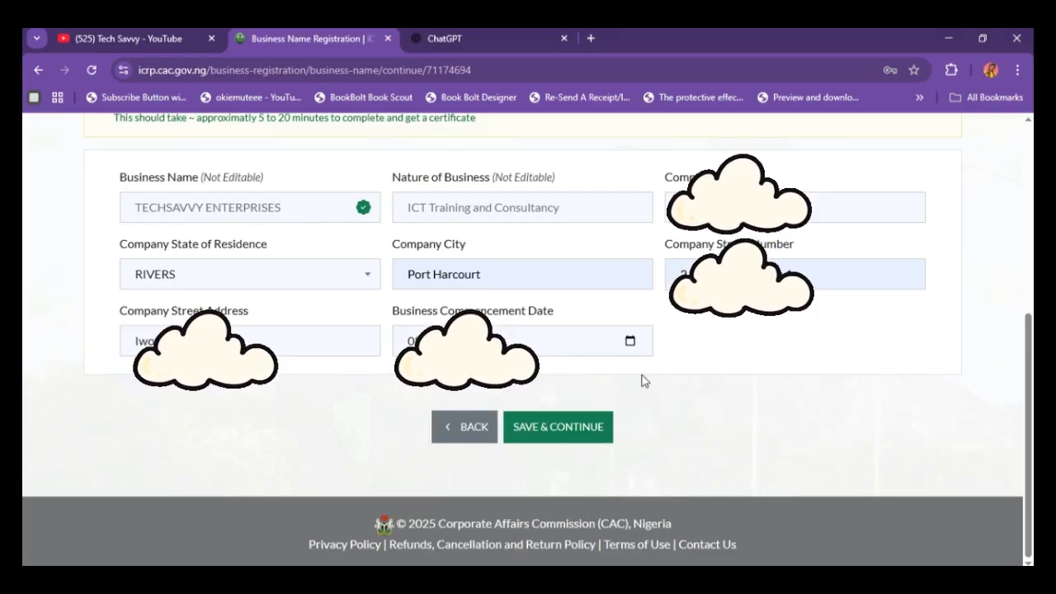
pyautogui.click(534, 429)
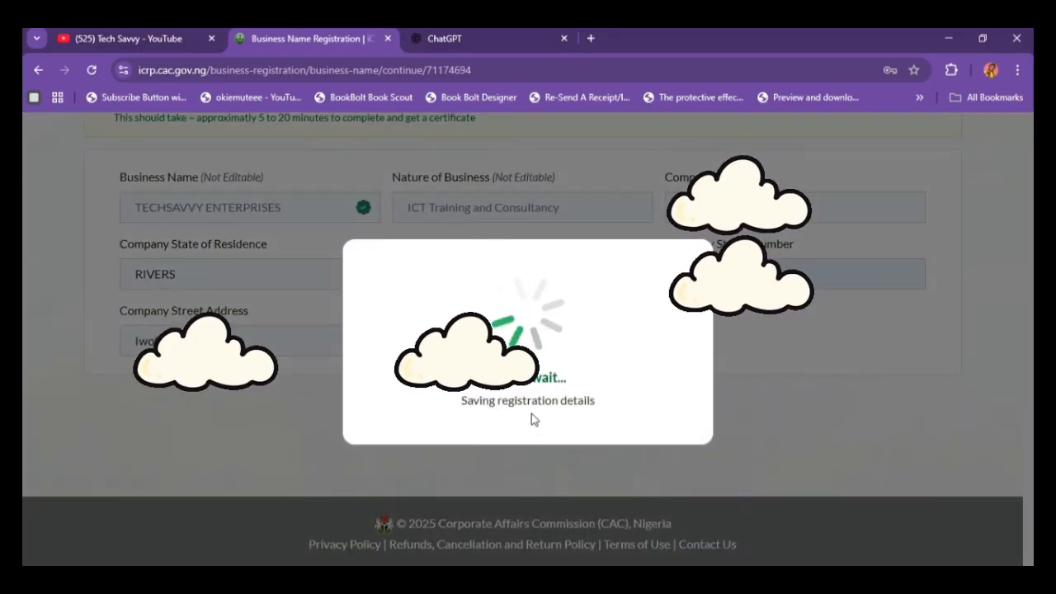
# Step: Dismiss the address-update bubble, review the Proprietor Information table, and save it
pyautogui.scroll(-2, 532, 414)
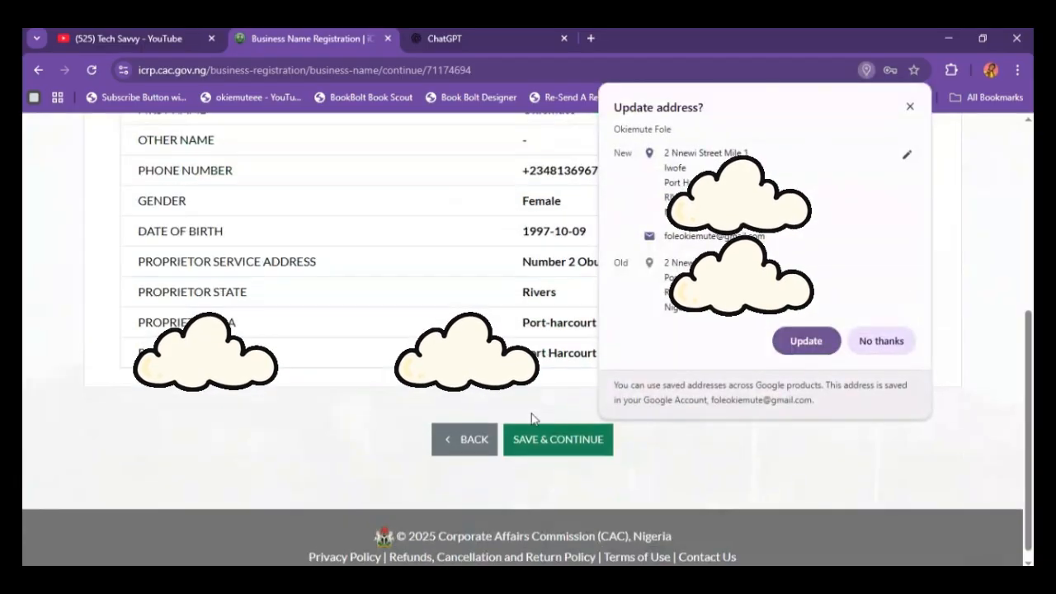
pyautogui.click(910, 106)
pyautogui.scroll(1, 846, 330)
pyautogui.scroll(4, 846, 352)
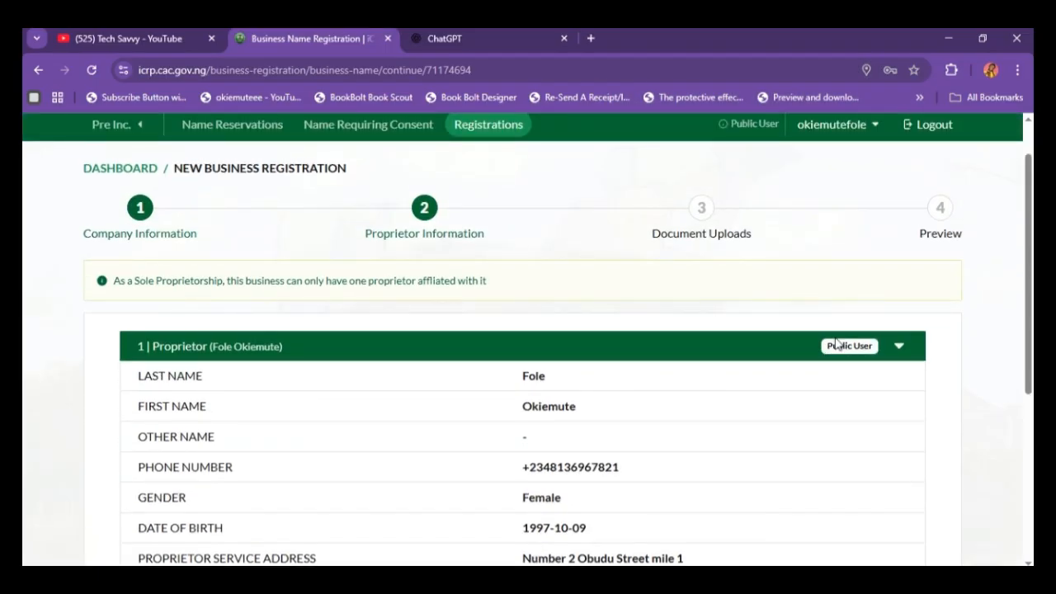
pyautogui.scroll(-2, 835, 343)
pyautogui.scroll(-2, 834, 347)
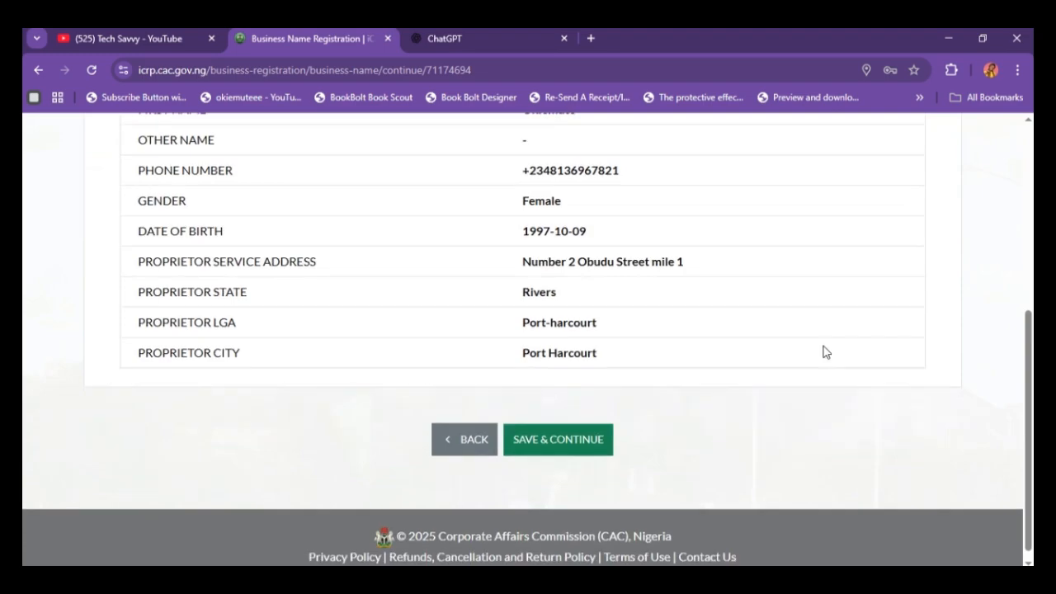
pyautogui.scroll(5, 824, 350)
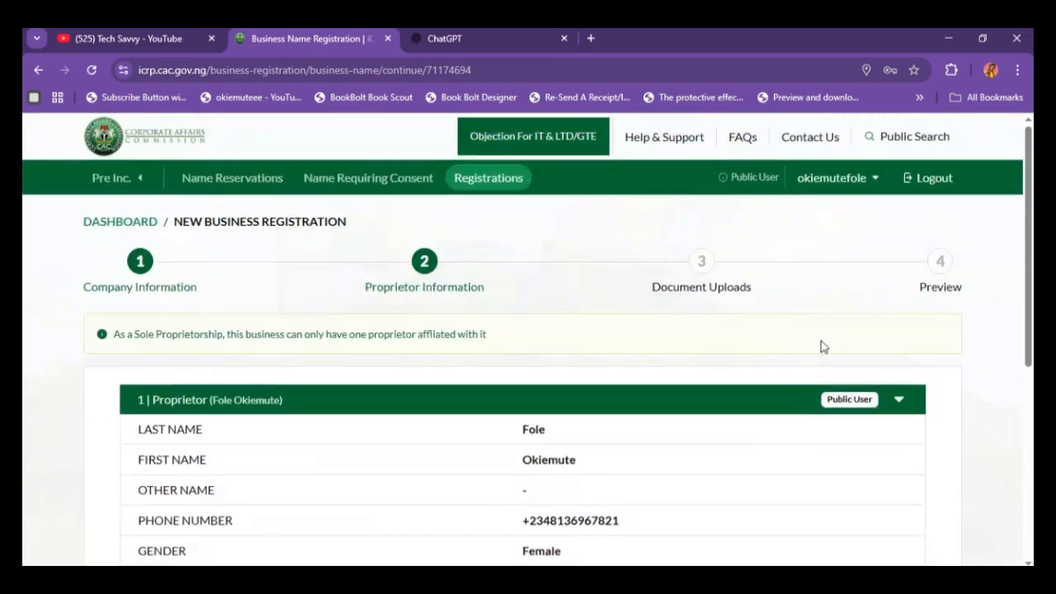
pyautogui.scroll(-2, 821, 347)
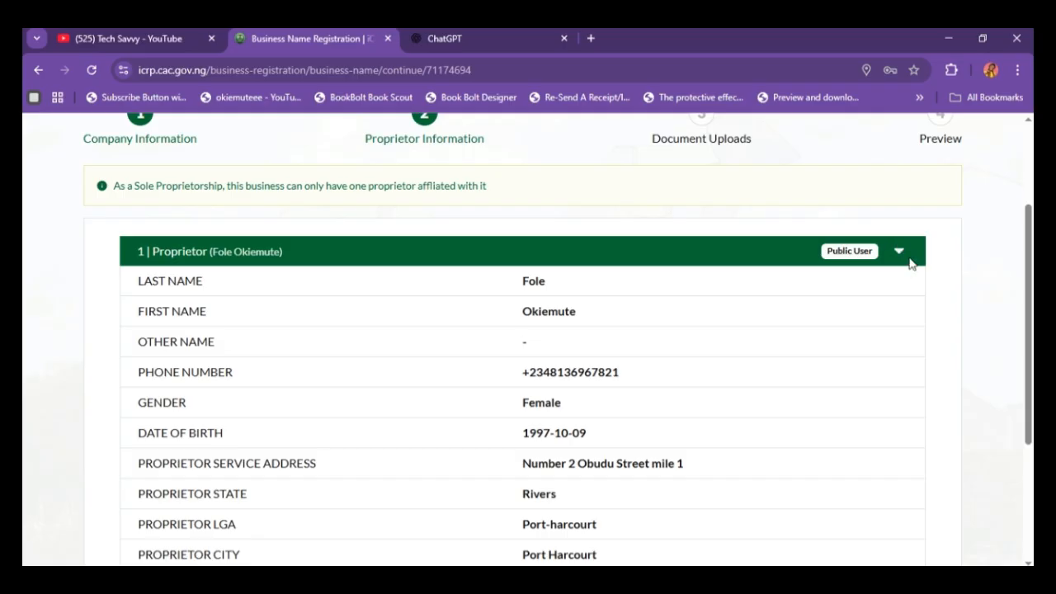
pyautogui.scroll(-1, 901, 261)
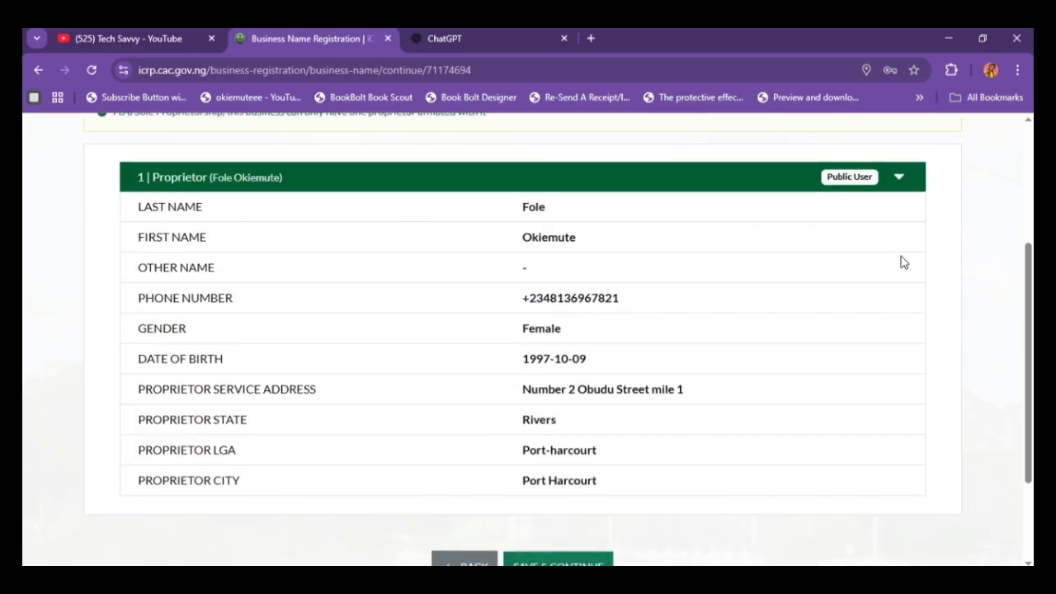
pyautogui.scroll(-1, 880, 257)
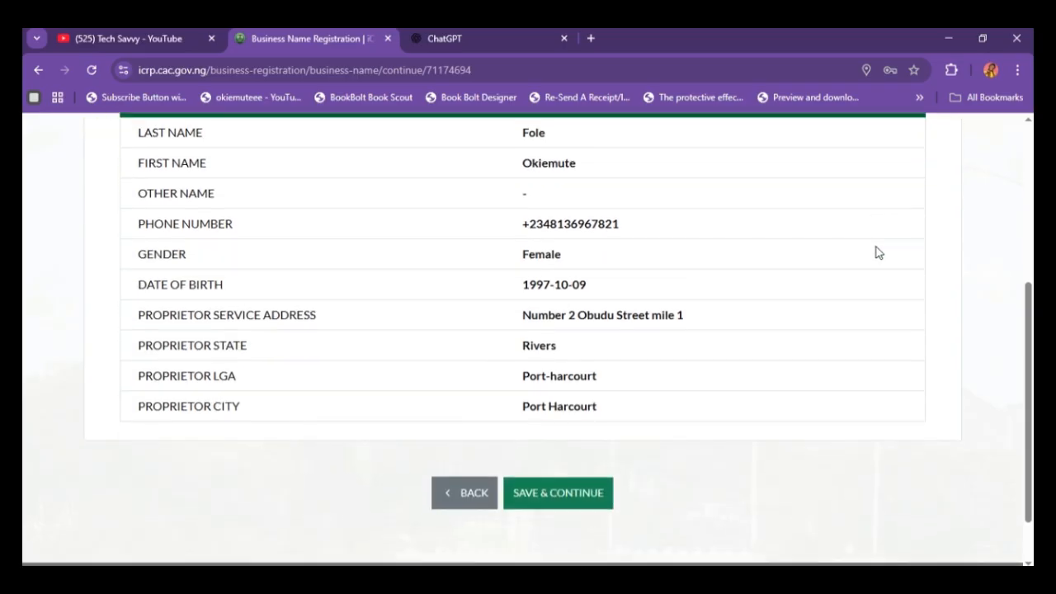
pyautogui.scroll(1, 879, 253)
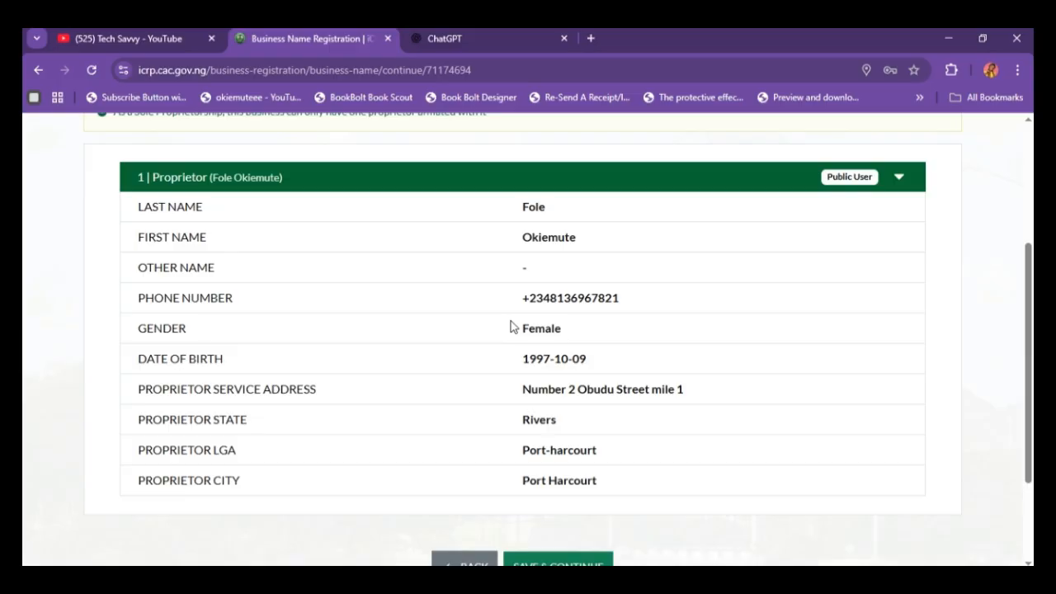
pyautogui.scroll(-2, 512, 326)
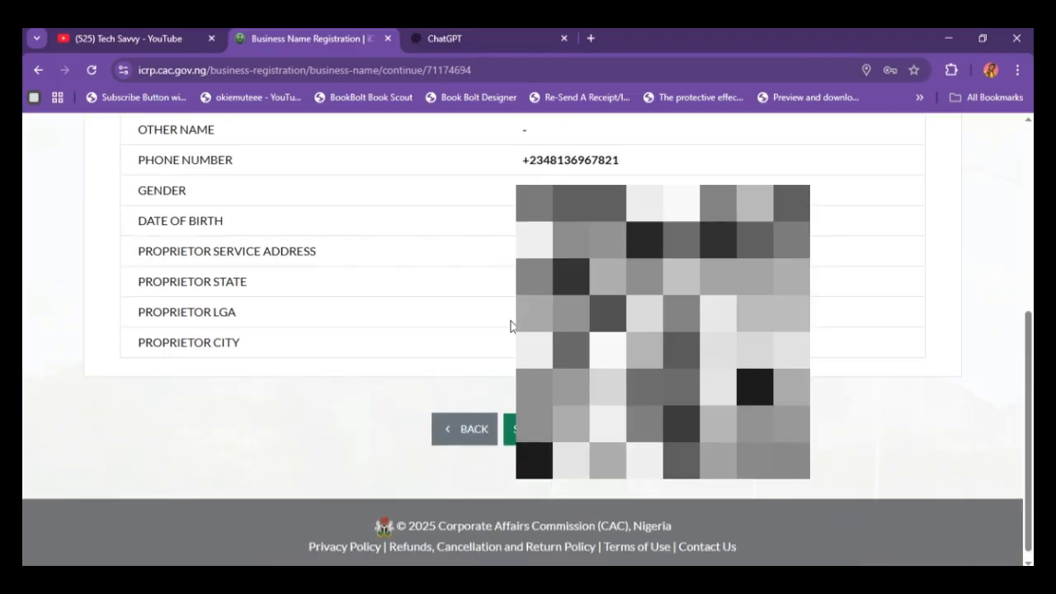
pyautogui.scroll(2, 511, 326)
pyautogui.scroll(-2, 509, 326)
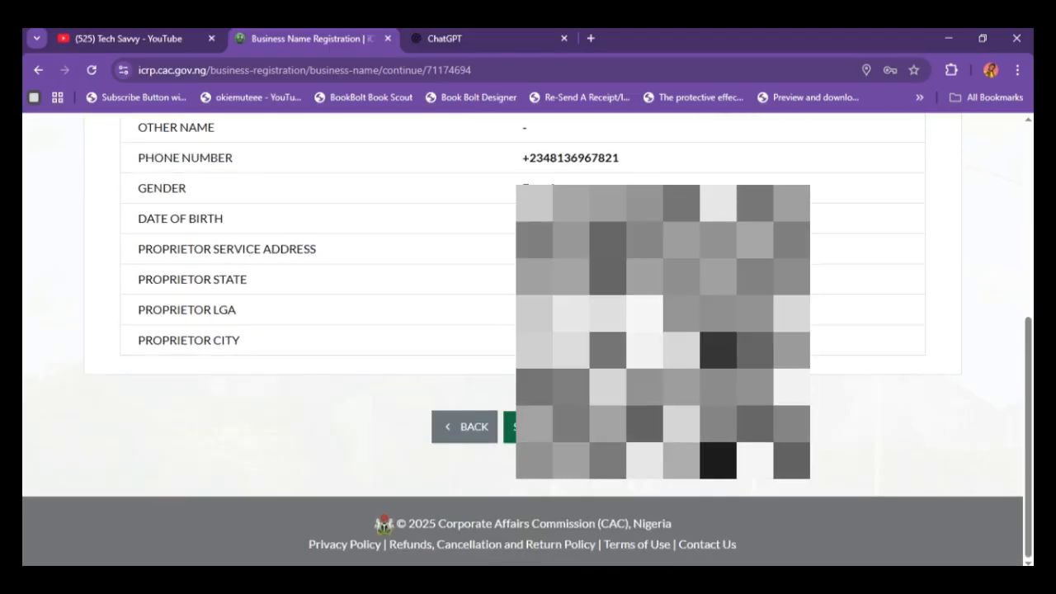
pyautogui.click(510, 427)
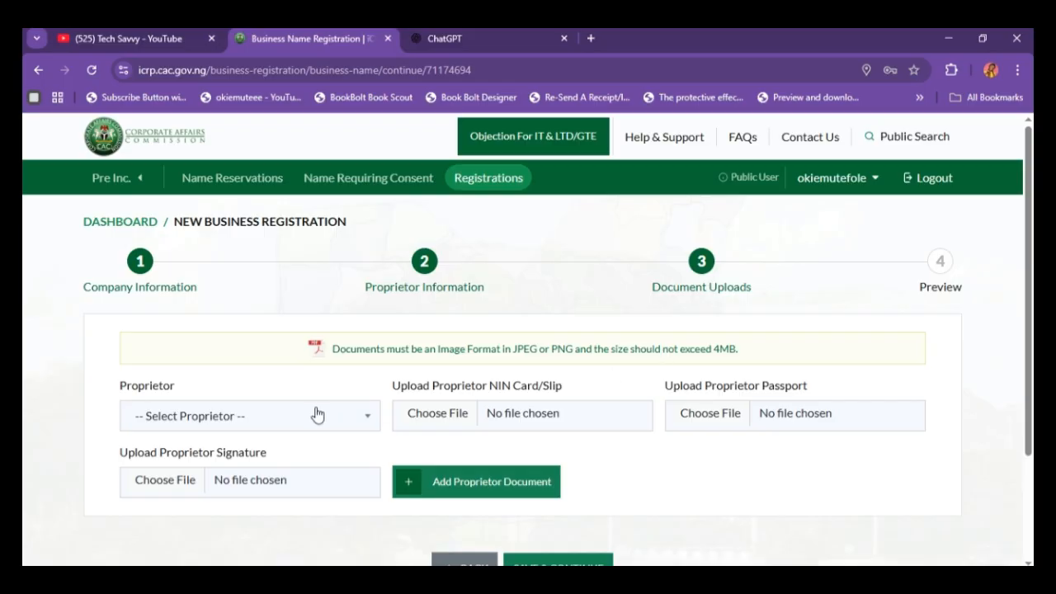
# Step: Choose the sole proprietor from the Proprietor dropdown on the Document Uploads step
pyautogui.scroll(-1, 280, 372)
pyautogui.click(302, 349)
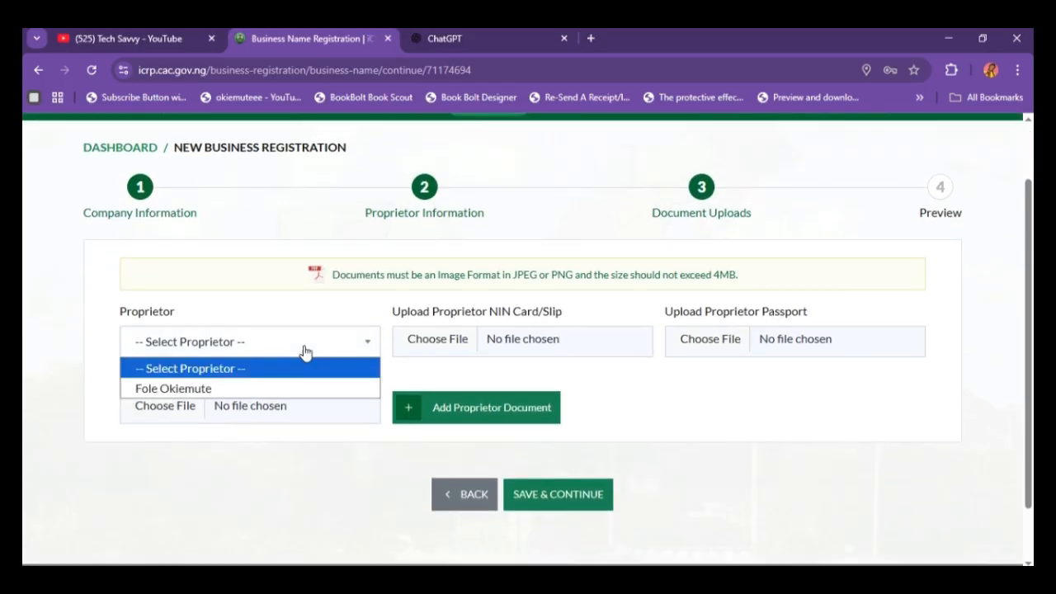
pyautogui.click(220, 389)
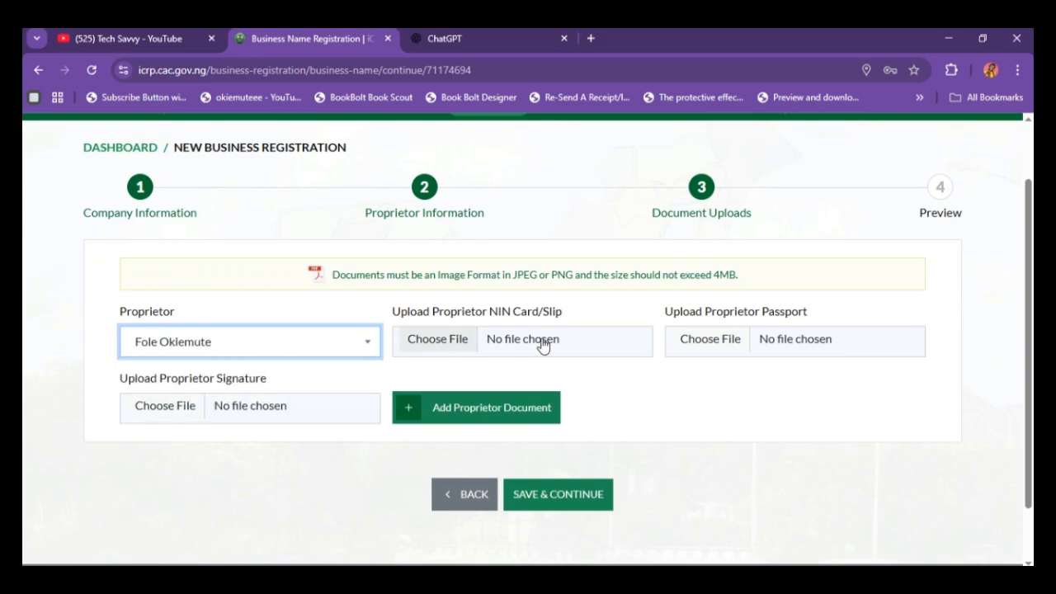